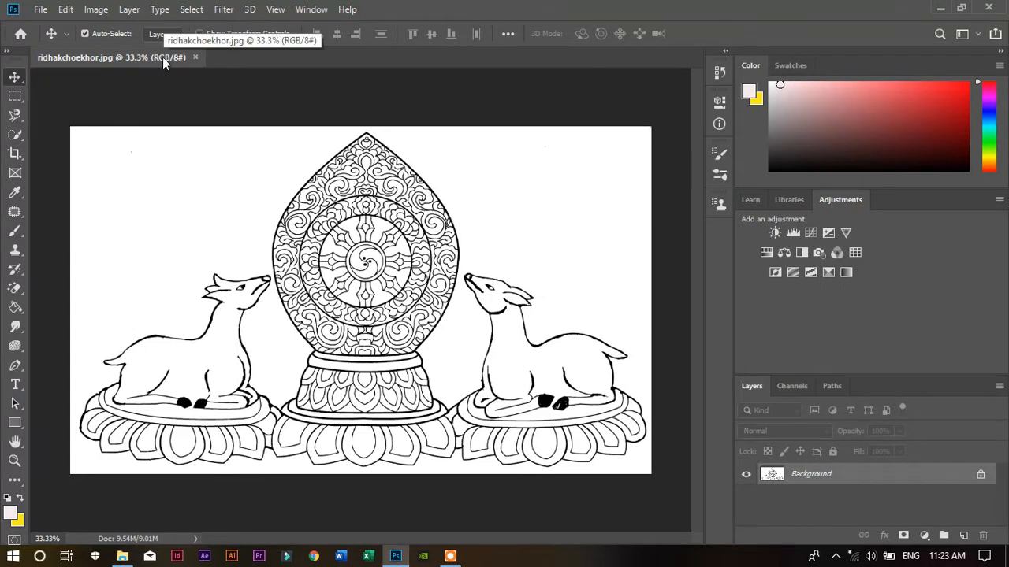
click(96, 9)
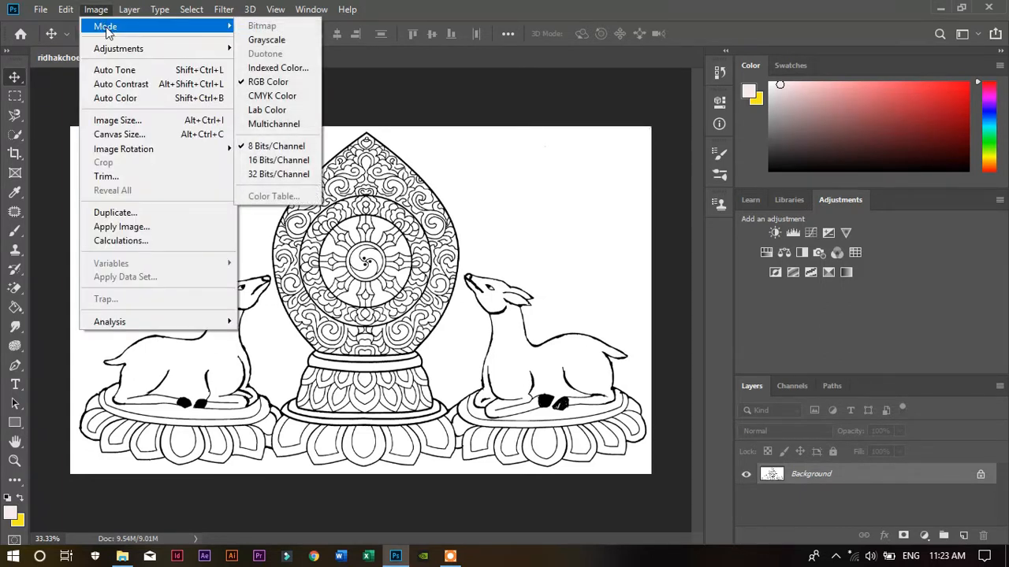
mouse_move(196, 31)
click(362, 249)
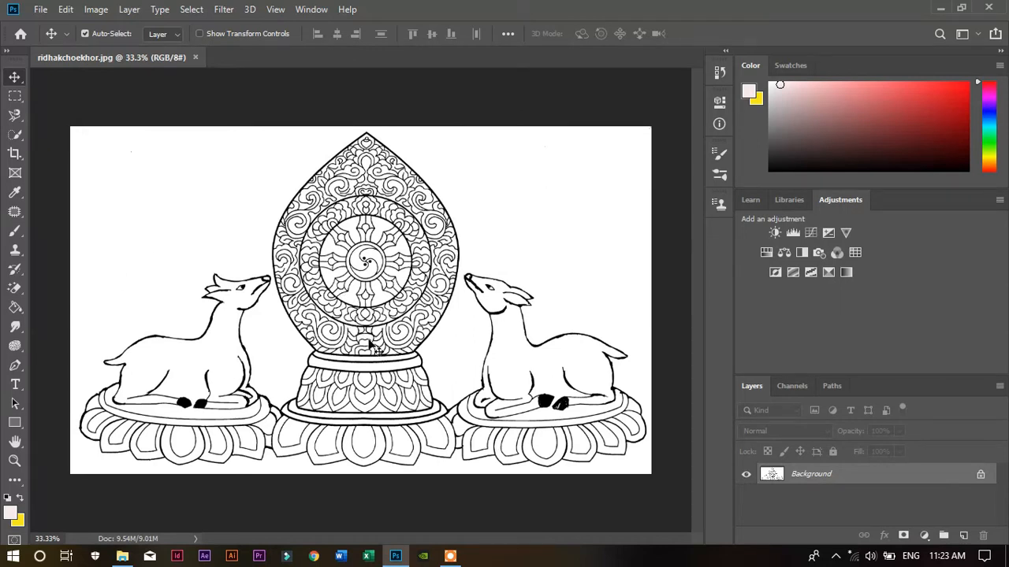
Step: Unlock the Background layer and delete all white areas, selected with the Magic Wand at tolerance 32 and extended to similar pixels
click(981, 476)
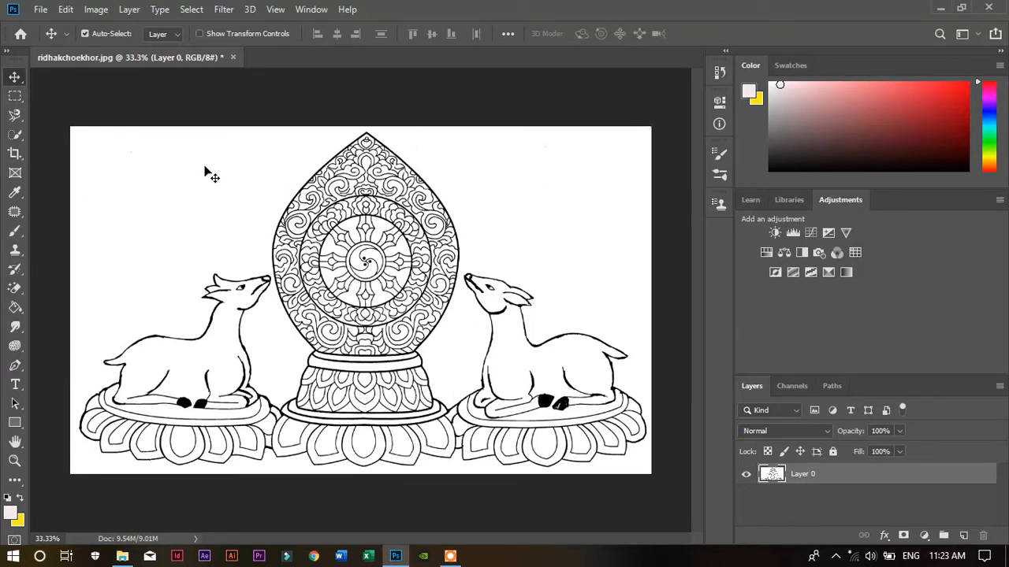
click(18, 136)
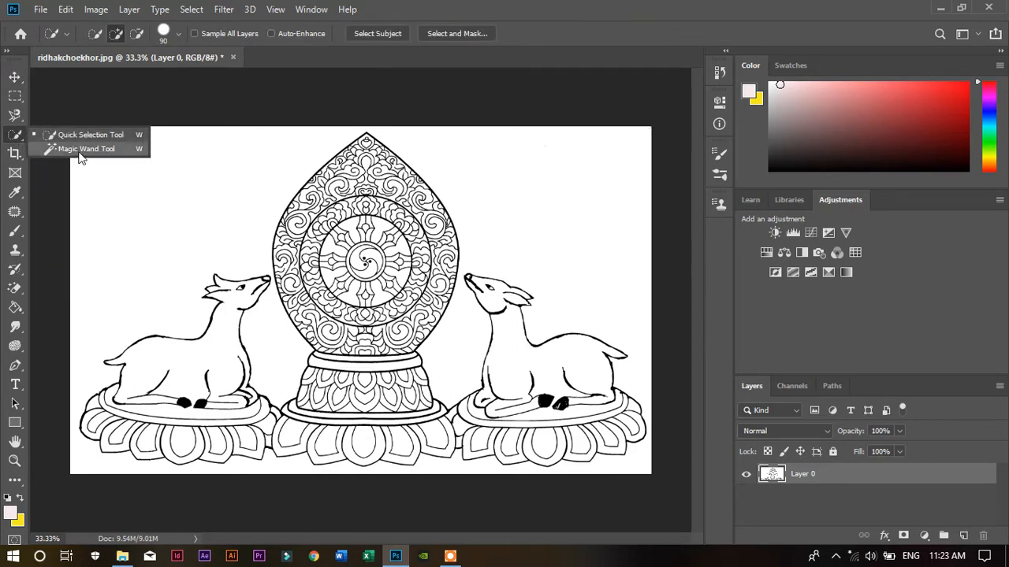
click(95, 148)
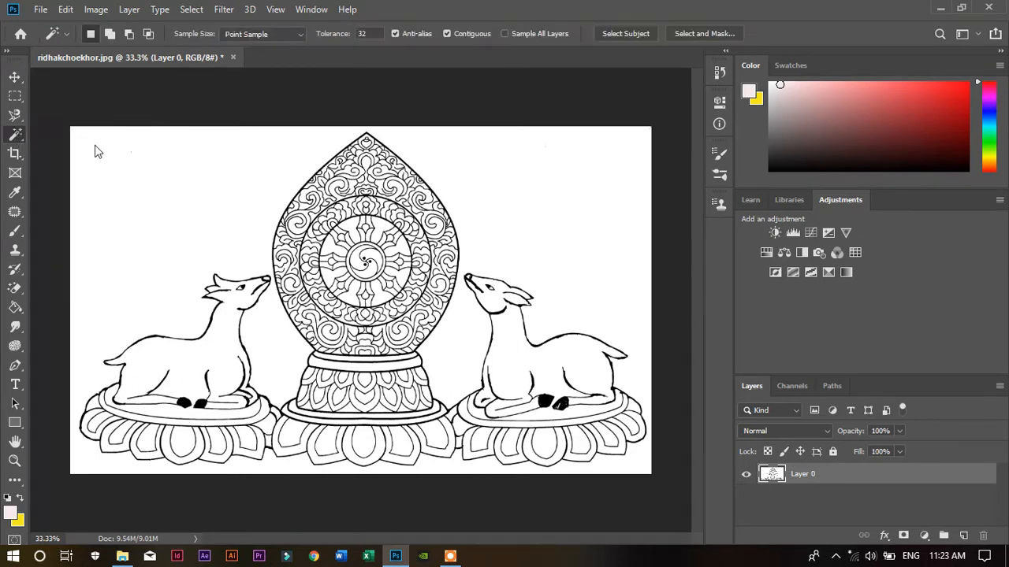
click(164, 185)
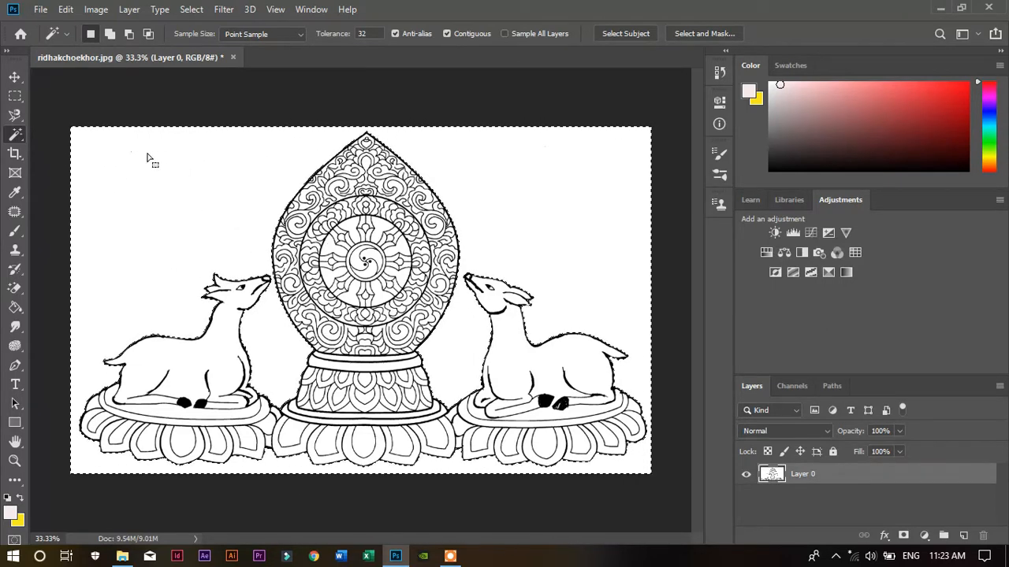
right_click(147, 157)
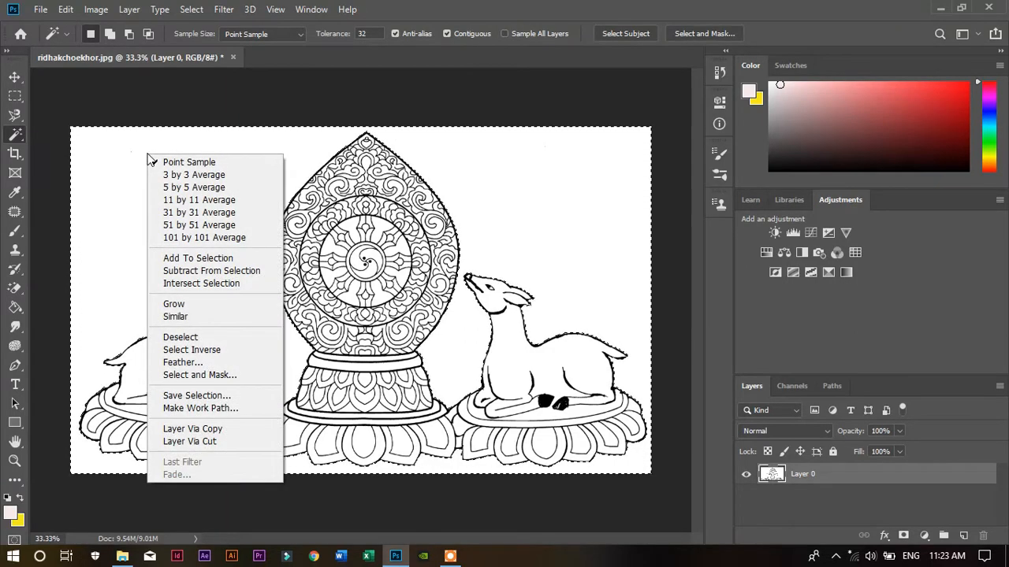
click(197, 317)
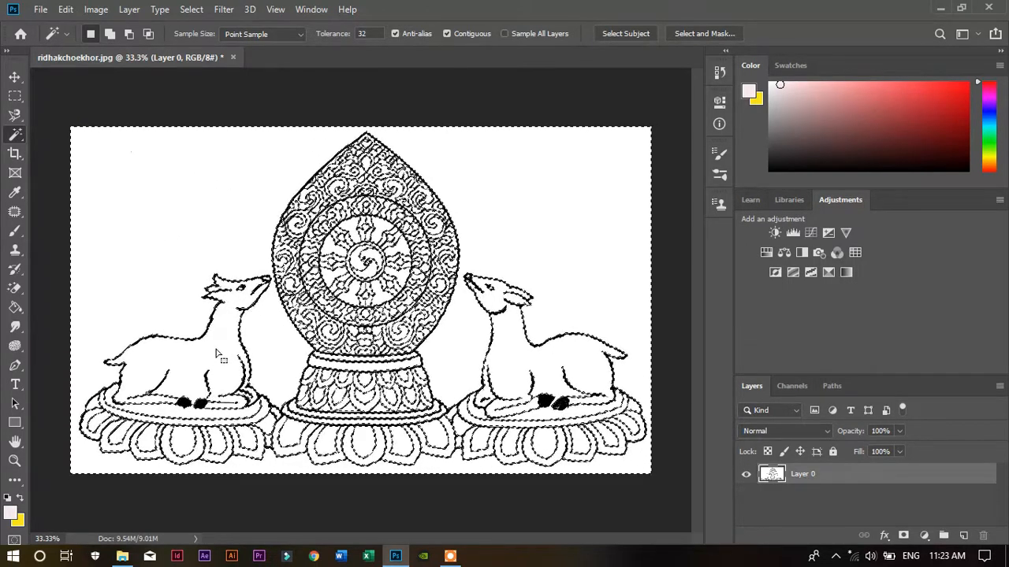
key(Delete)
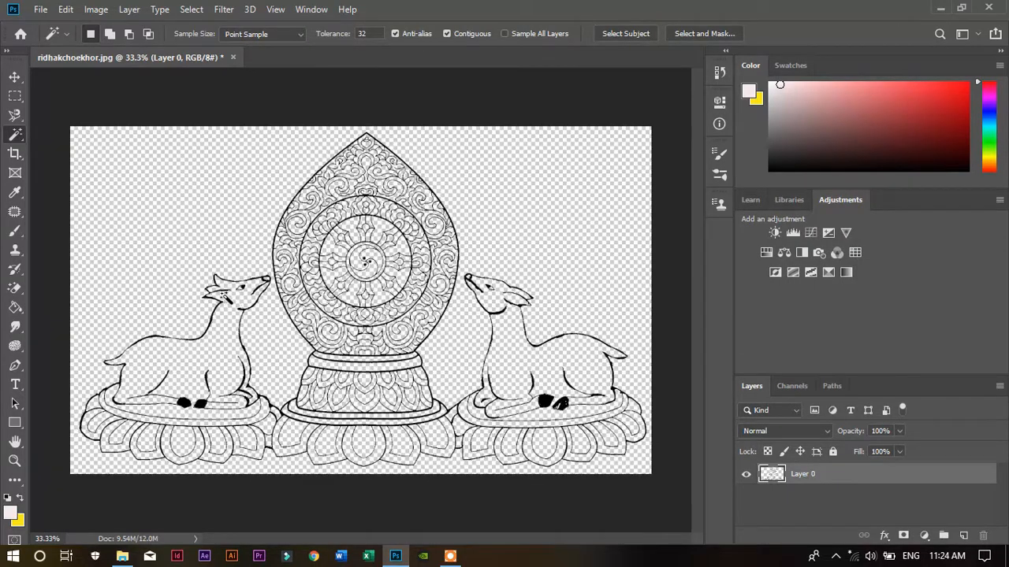
Step: Select all the black line art by sampling the left deer's eye with the Magic Wand and extending the selection to similar pixels
scroll(413, 264, up, 5)
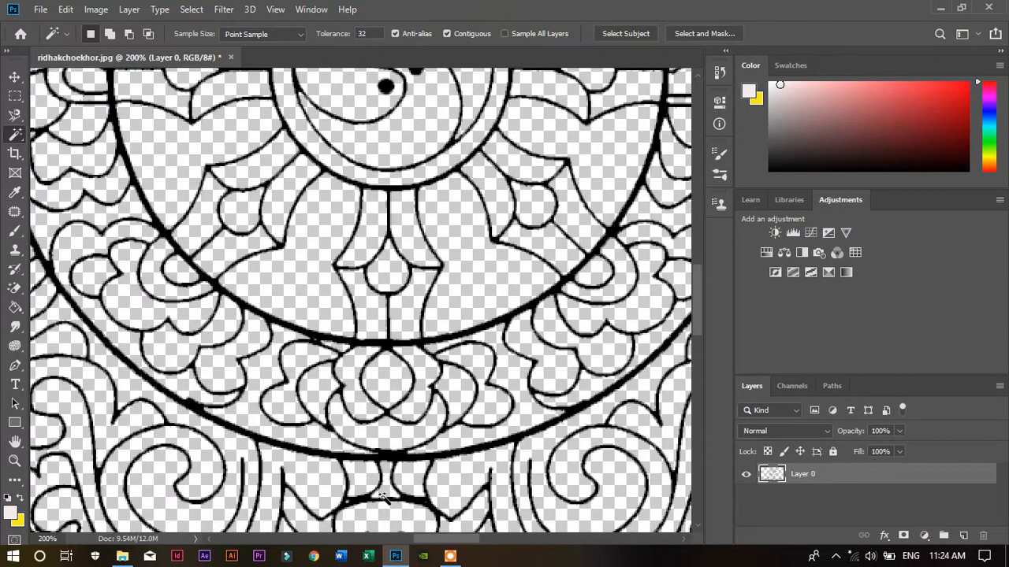
scroll(382, 497, left, 10)
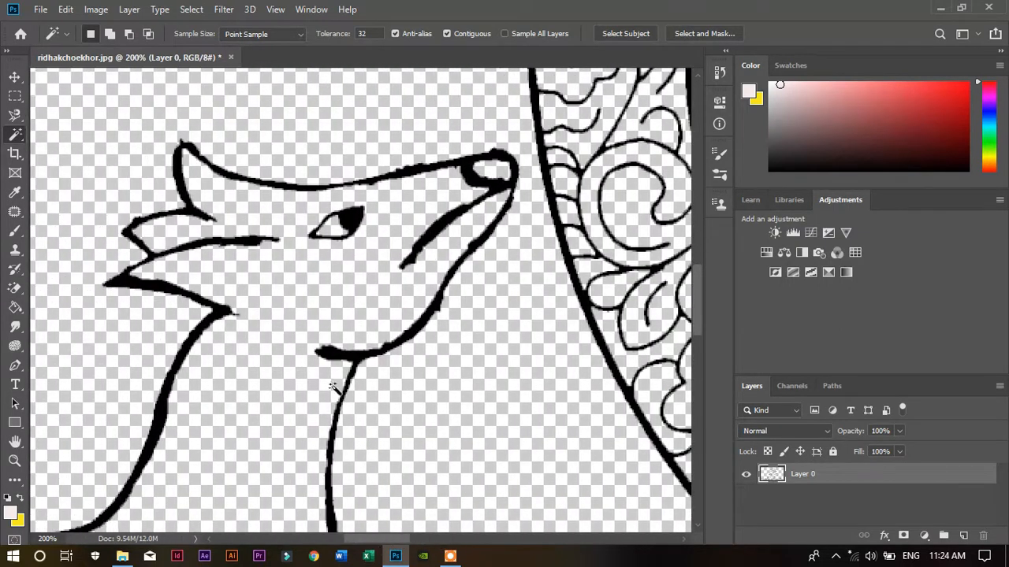
scroll(334, 388, down, 5)
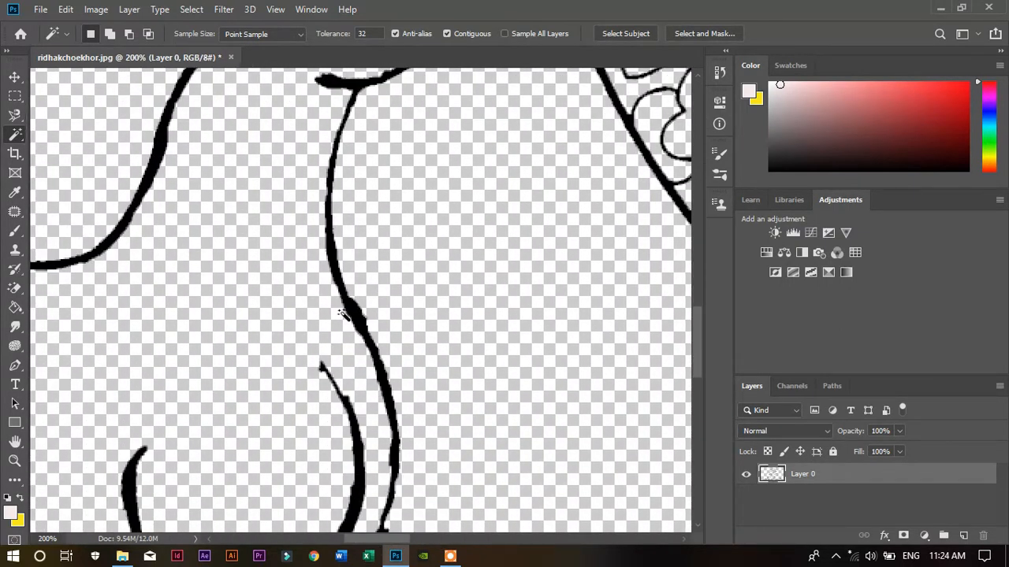
scroll(341, 314, up, 5)
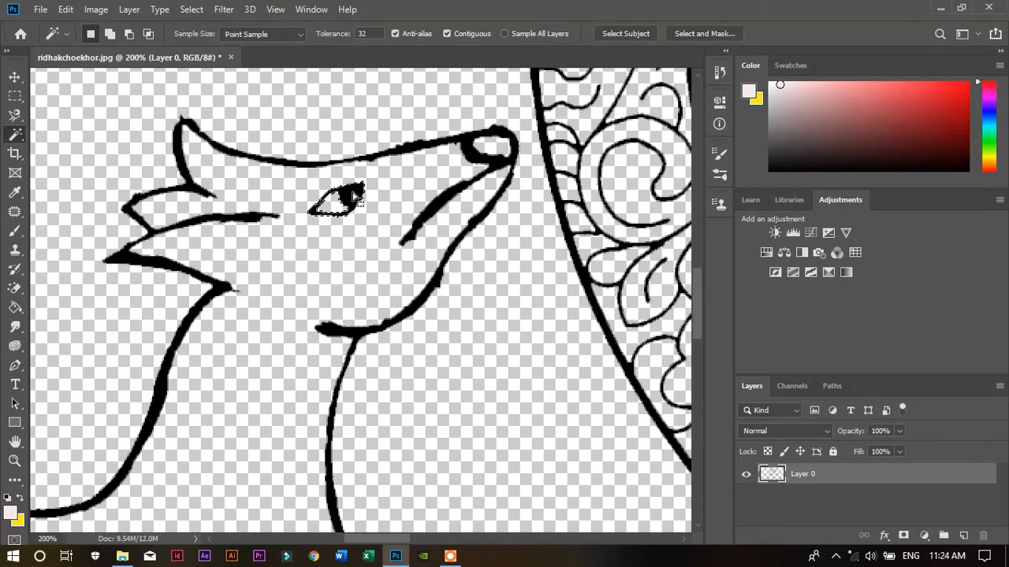
right_click(356, 195)
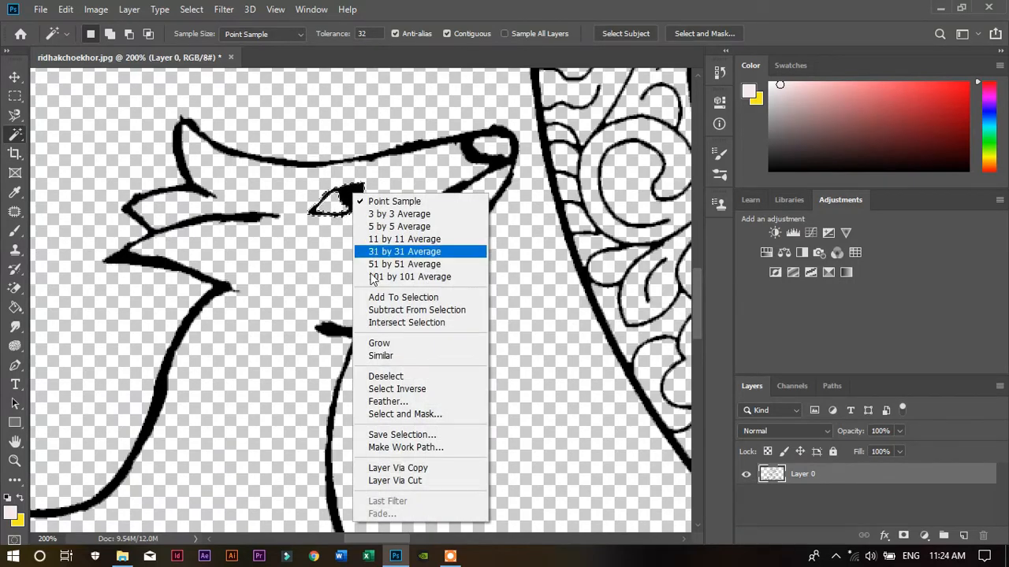
click(385, 356)
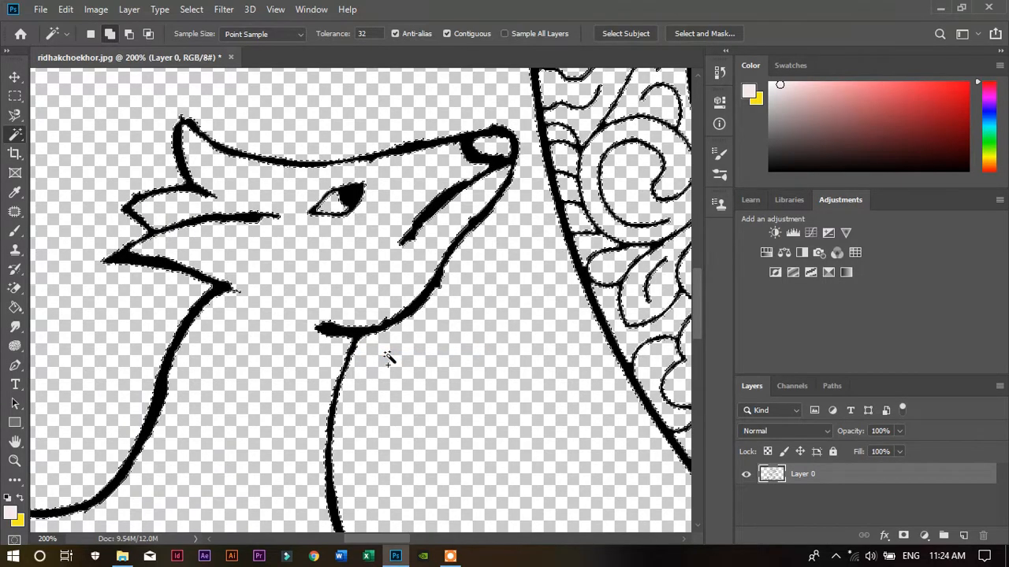
key(ctrl+0)
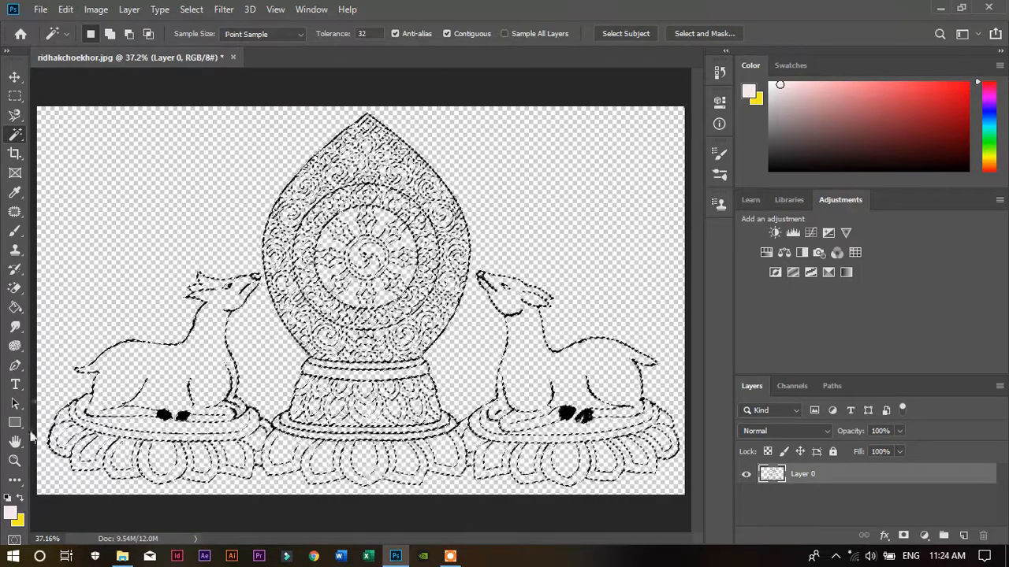
Step: Set the foreground color to black
click(11, 512)
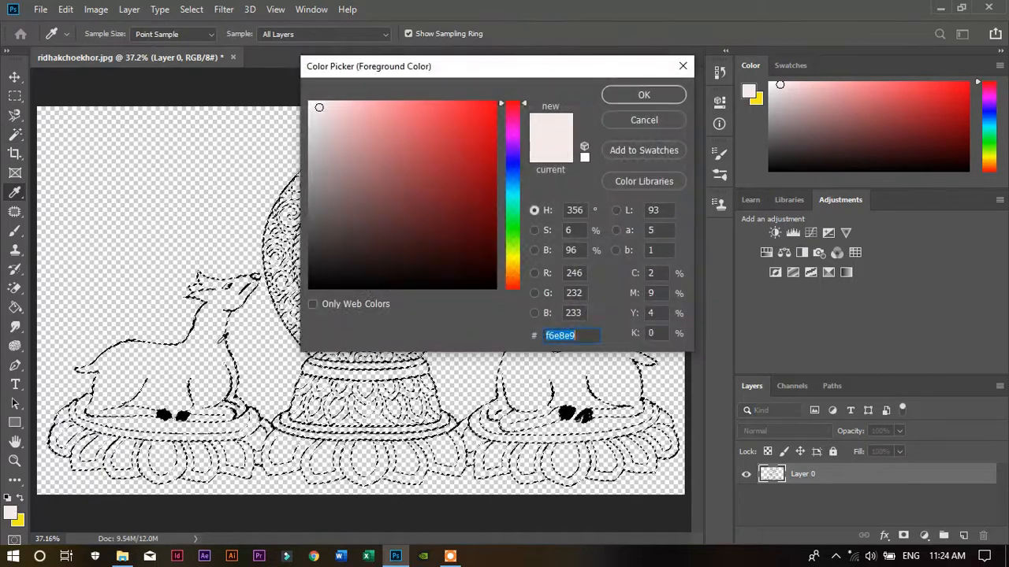
click(308, 288)
click(633, 94)
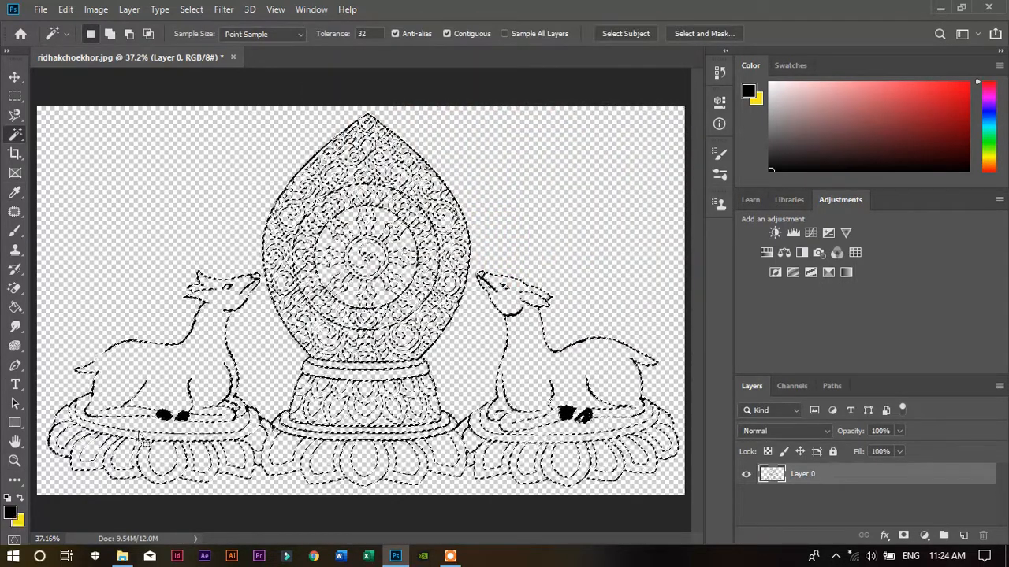
Step: Set up the Brush tool with the Hard Round tip at 464 px and 100% flow
click(15, 231)
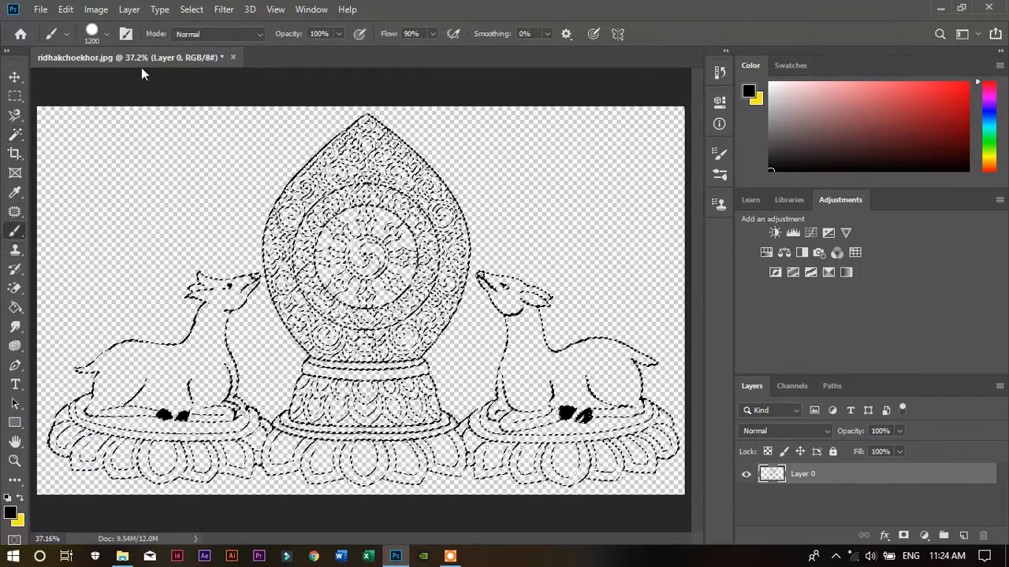
click(106, 34)
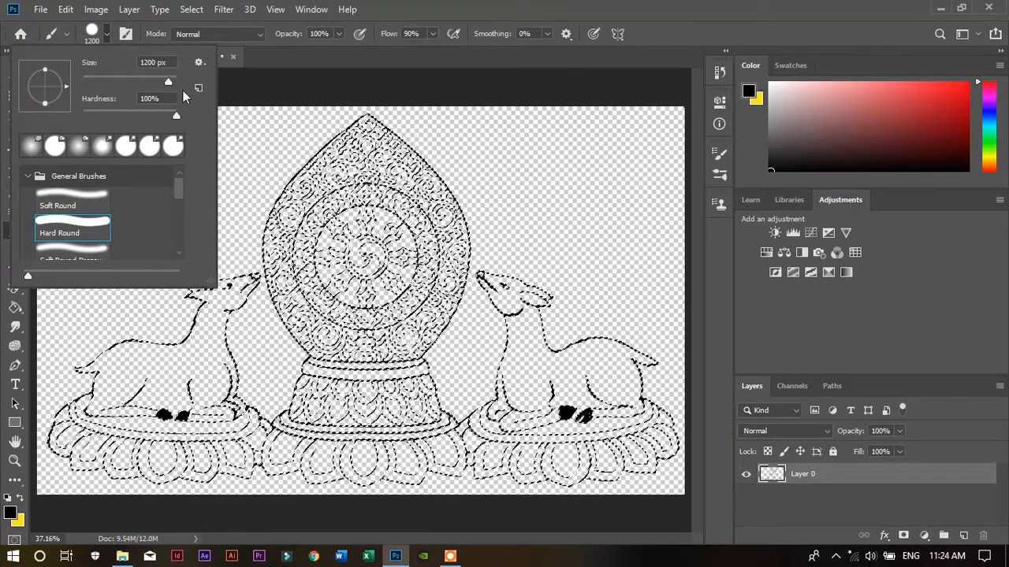
mouse_move(168, 81)
mouse_down()
mouse_move(128, 81)
mouse_move(165, 81)
mouse_up()
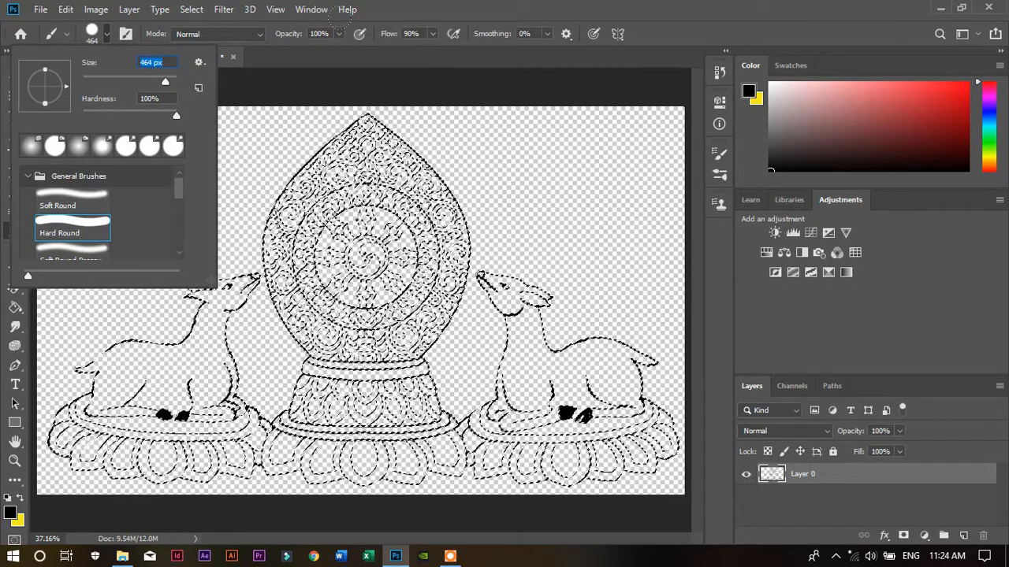
click(434, 33)
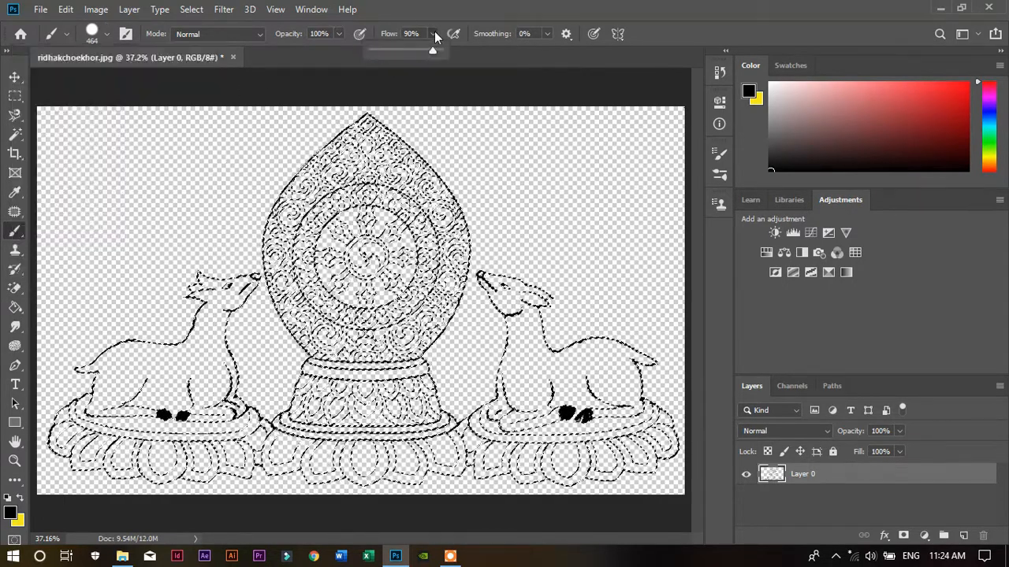
drag(434, 51, 441, 51)
click(311, 91)
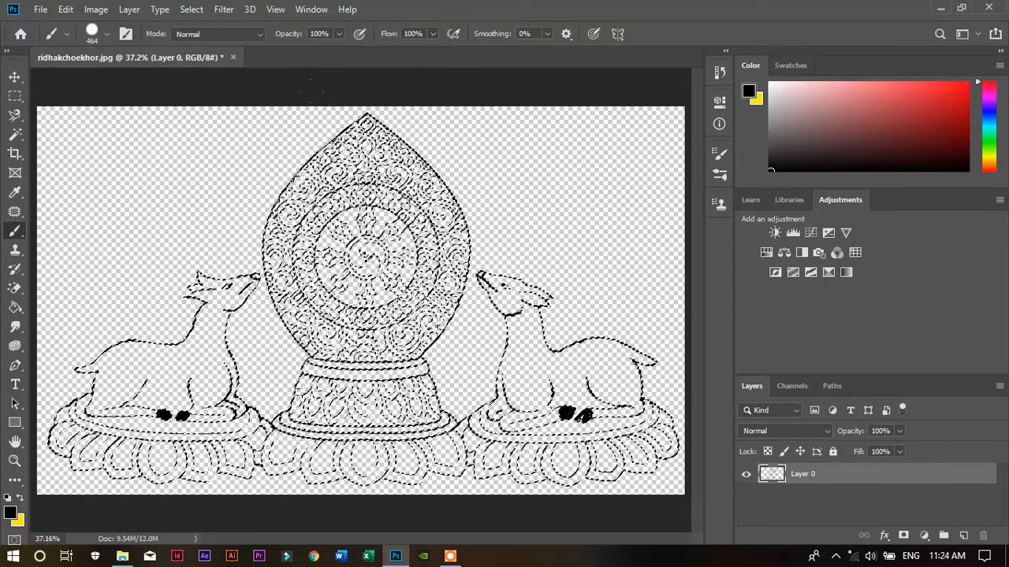
Step: Enlarge the brush to 900 px and paint all the selected line art black, then clear the selection
key(bracketright)
key(bracketright)
key(bracketright)
key(bracketright)
key(bracketright)
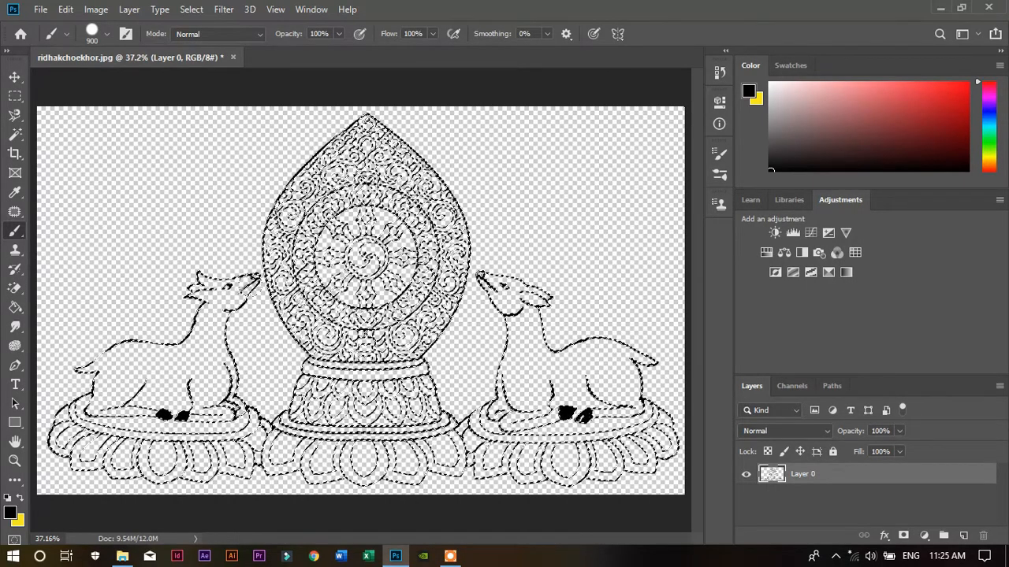
scroll(433, 321, up, 4)
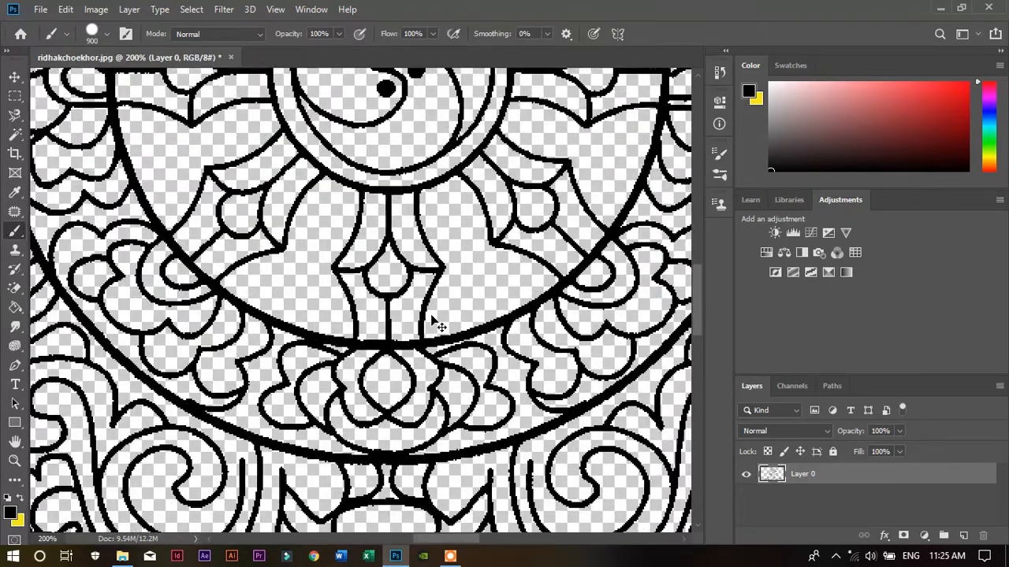
key(ctrl+0)
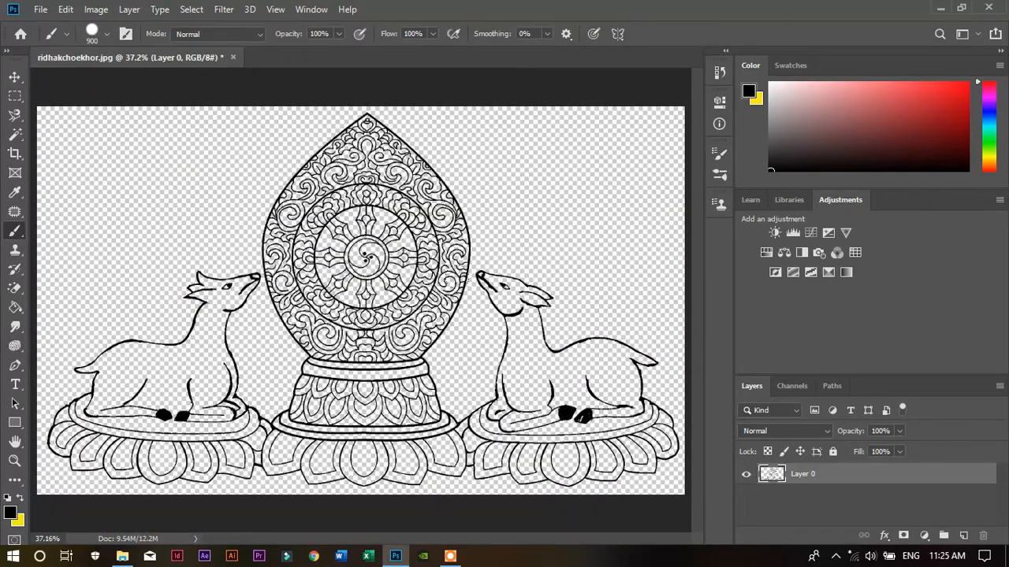
Step: Fill the small gaps in the right deer's black hoof with a 25 px black brush
key(ctrl+plus)
key(ctrl+plus)
key(ctrl+plus)
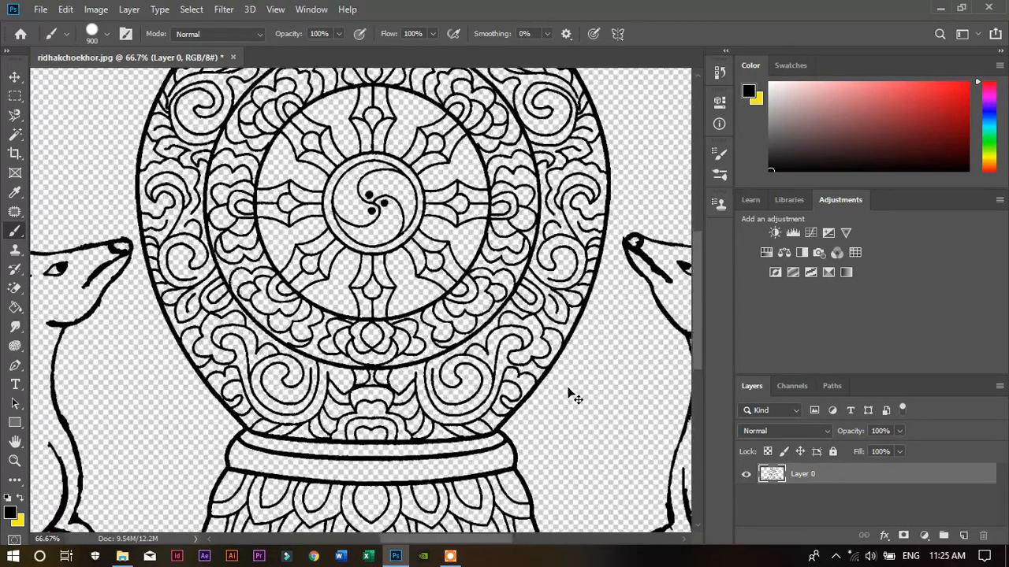
key(h)
drag(457, 398, 208, 211)
drag(575, 410, 315, 243)
key(ctrl+plus)
key(ctrl+plus)
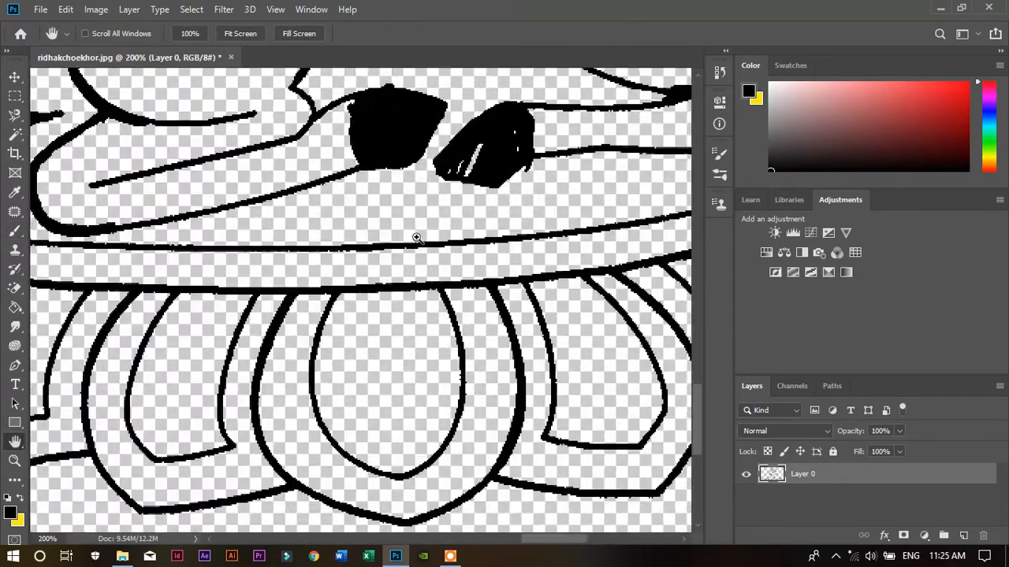
drag(441, 163, 220, 302)
key(b)
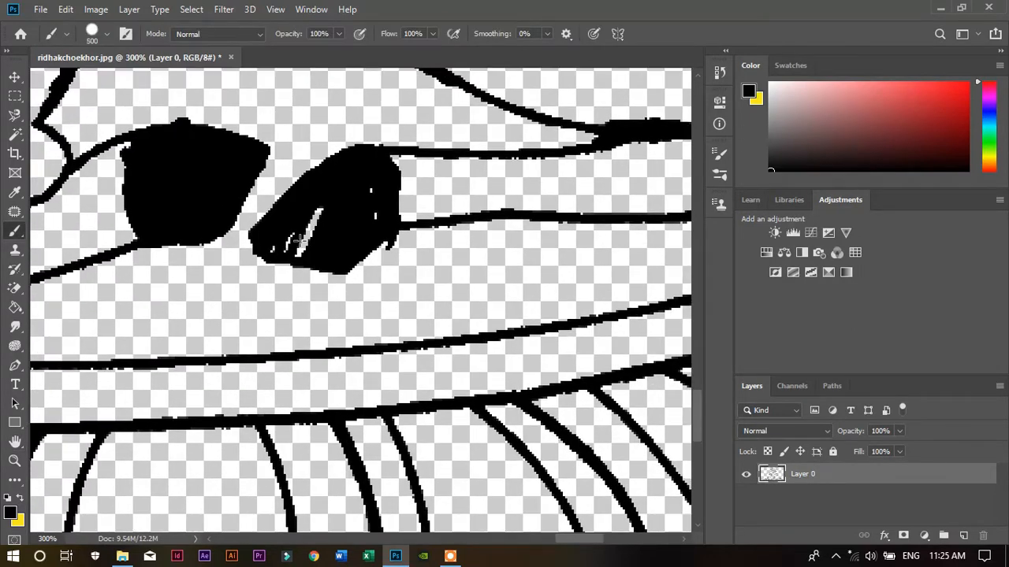
key(bracketleft)
key(bracketleft)
mouse_move(312, 229)
mouse_down()
mouse_move(302, 203)
mouse_move(270, 221)
mouse_move(347, 182)
mouse_up()
key(ctrl+0)
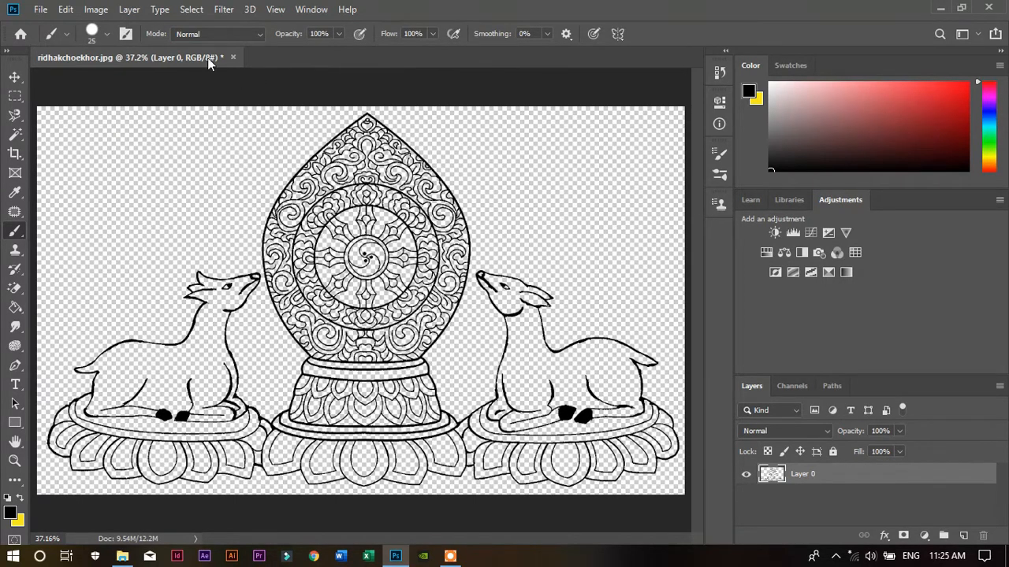
Step: Convert the image to Grayscale mode, discarding the color information
click(98, 11)
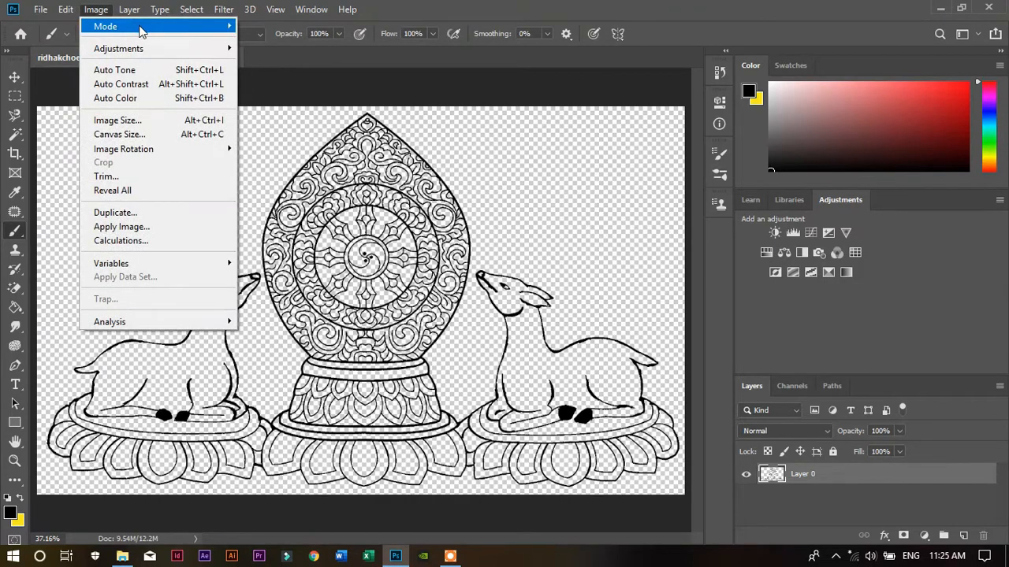
mouse_move(150, 27)
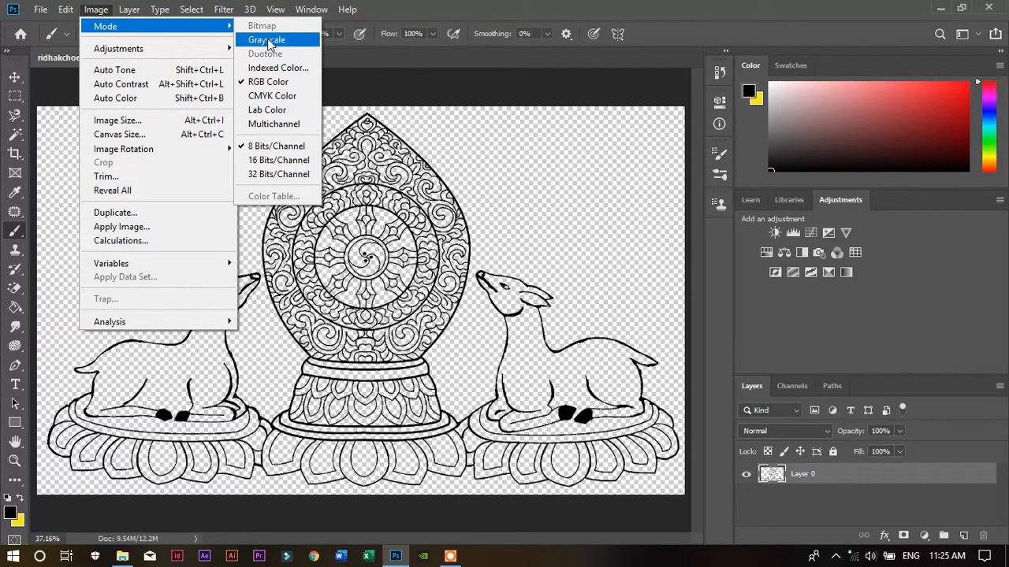
click(268, 41)
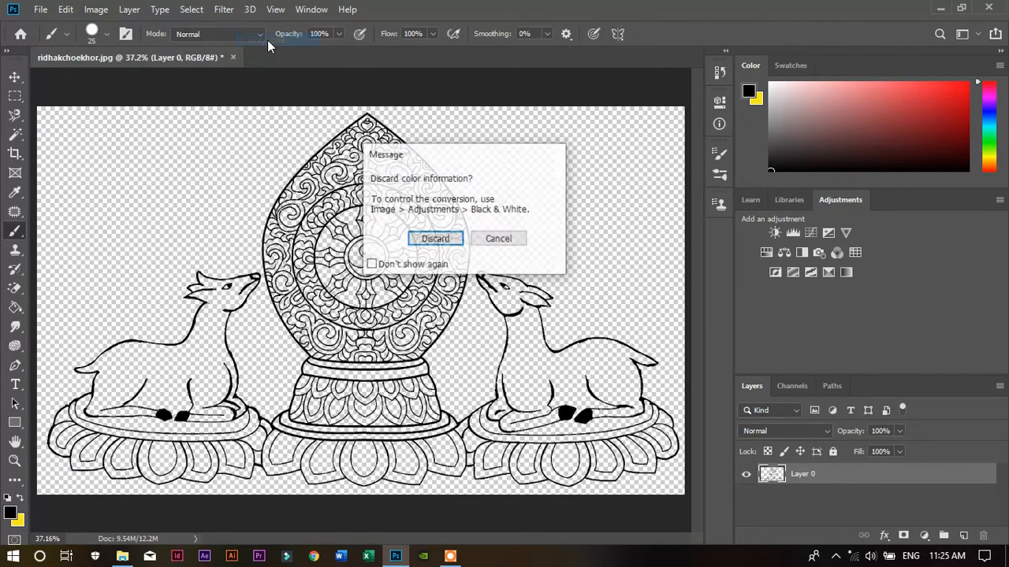
click(434, 239)
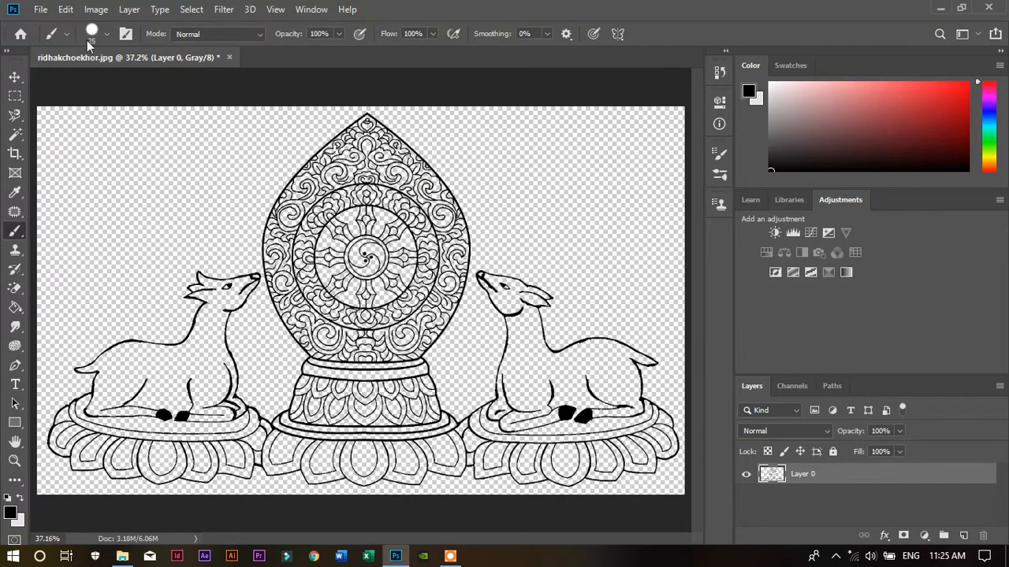
Step: Convert the image to Bitmap mode, flattening the layers and setting the output resolution to 300 pixels/inch
click(85, 10)
mouse_move(118, 26)
click(268, 28)
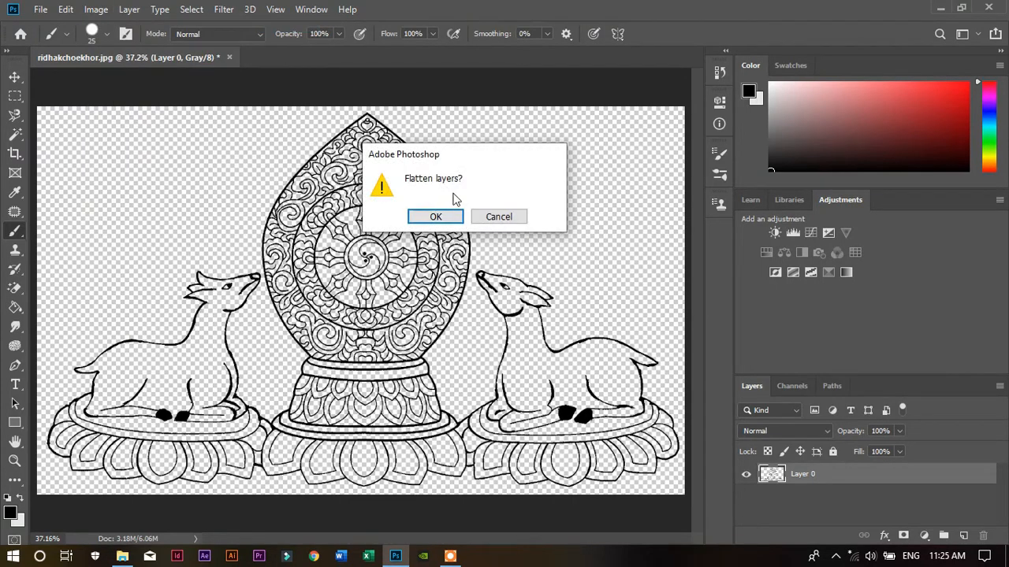
click(435, 218)
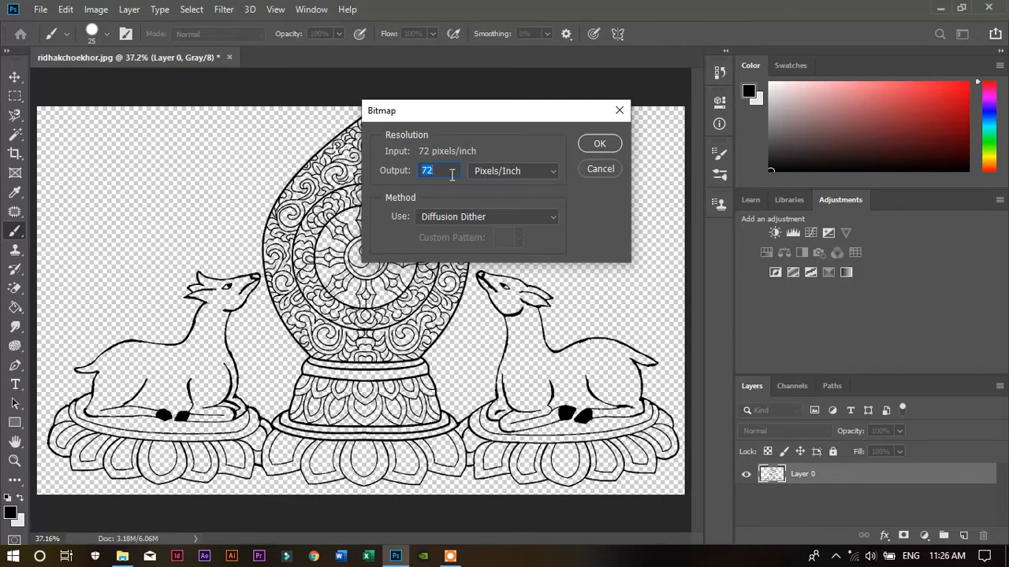
text(300)
click(546, 172)
click(549, 171)
click(583, 146)
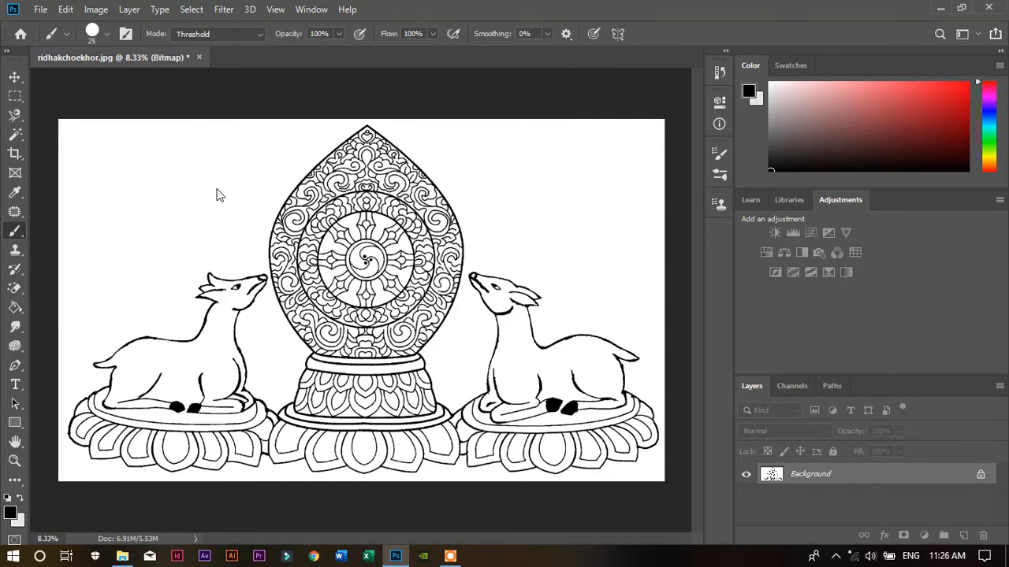
Step: Save the bitmap as a TIFF named ridhakchoekhor on the Desktop with no image compression, and close the document
key(ctrl+shift+s)
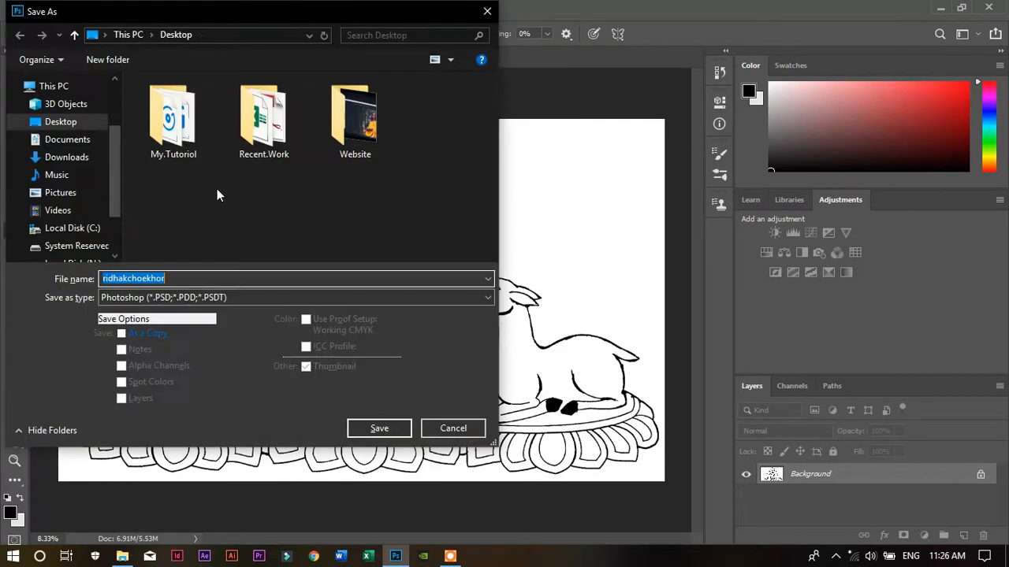
click(209, 298)
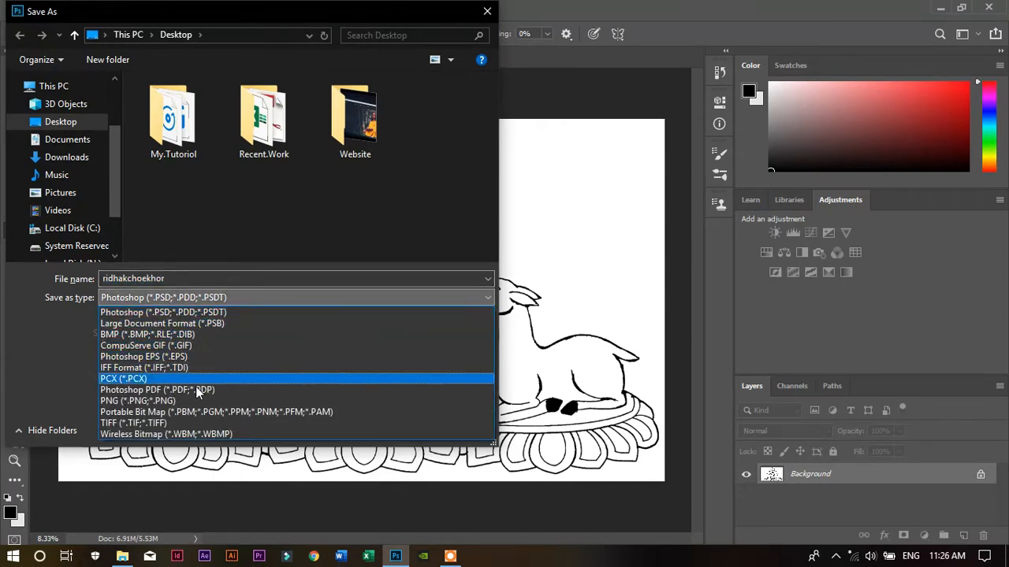
click(126, 424)
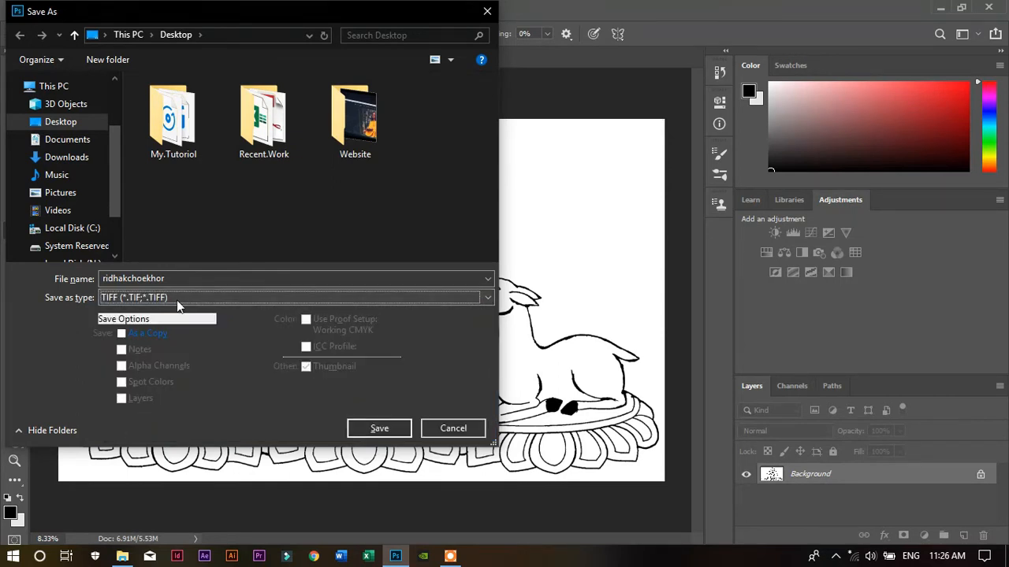
click(176, 304)
click(141, 424)
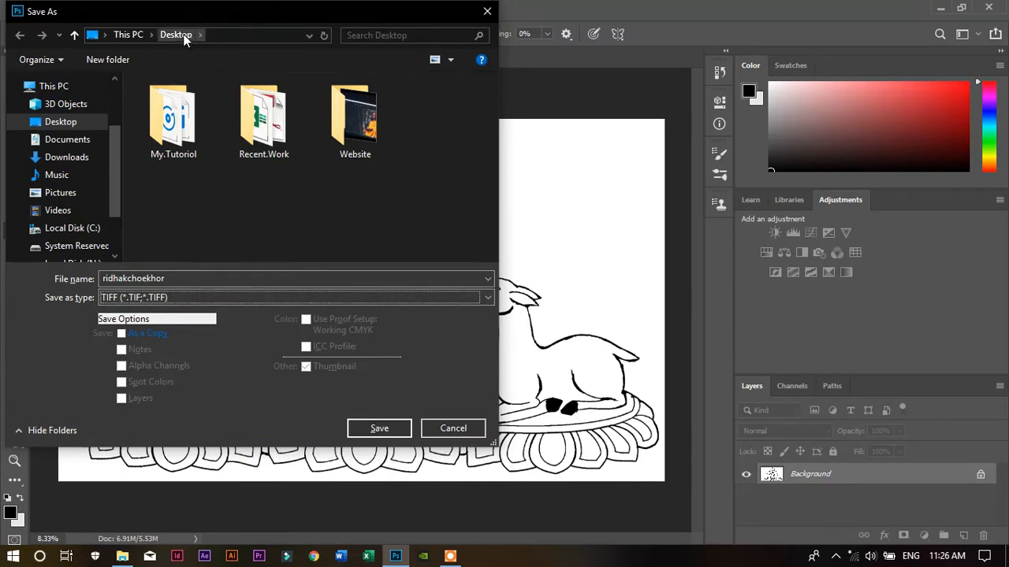
click(366, 426)
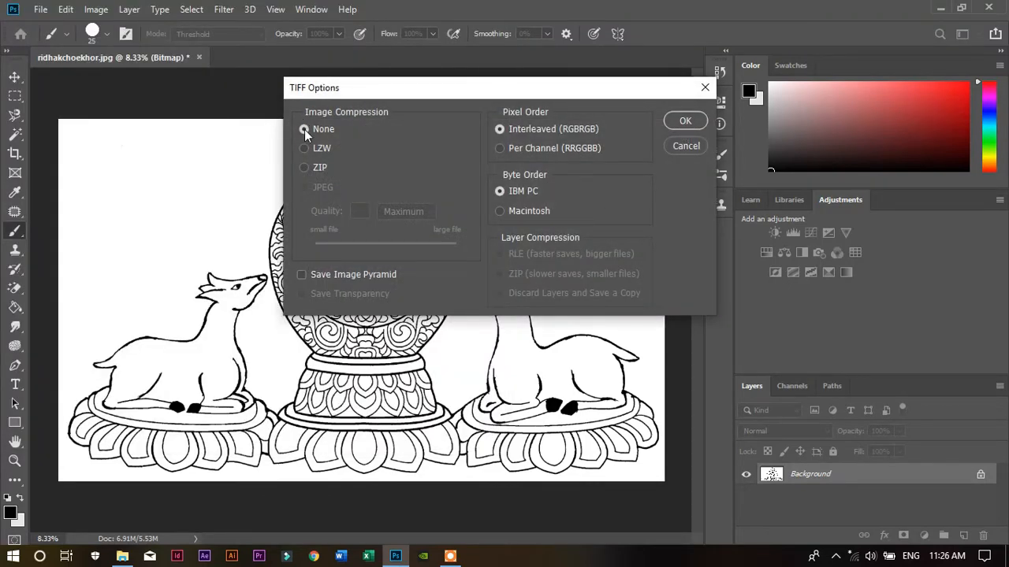
click(682, 122)
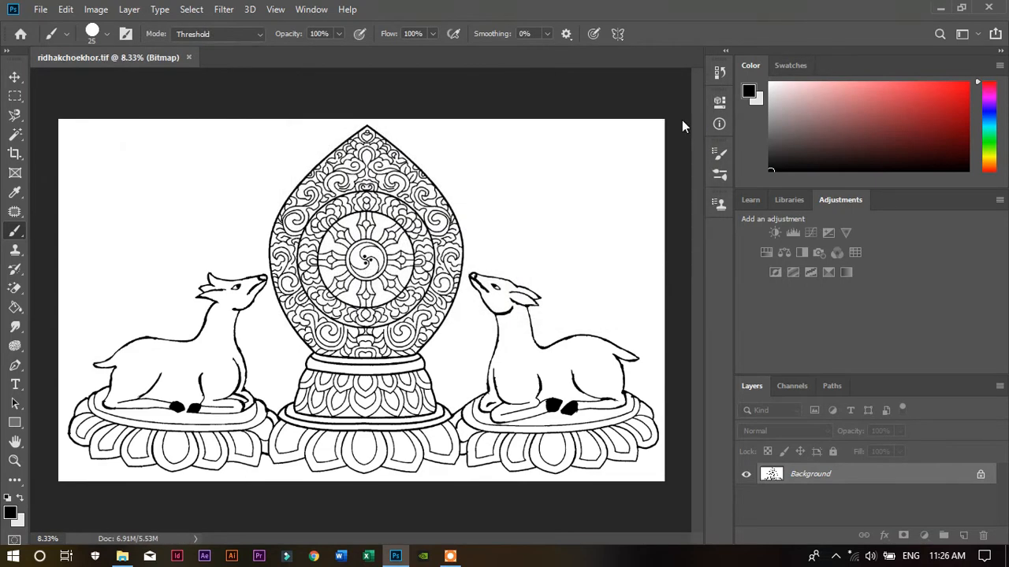
click(187, 57)
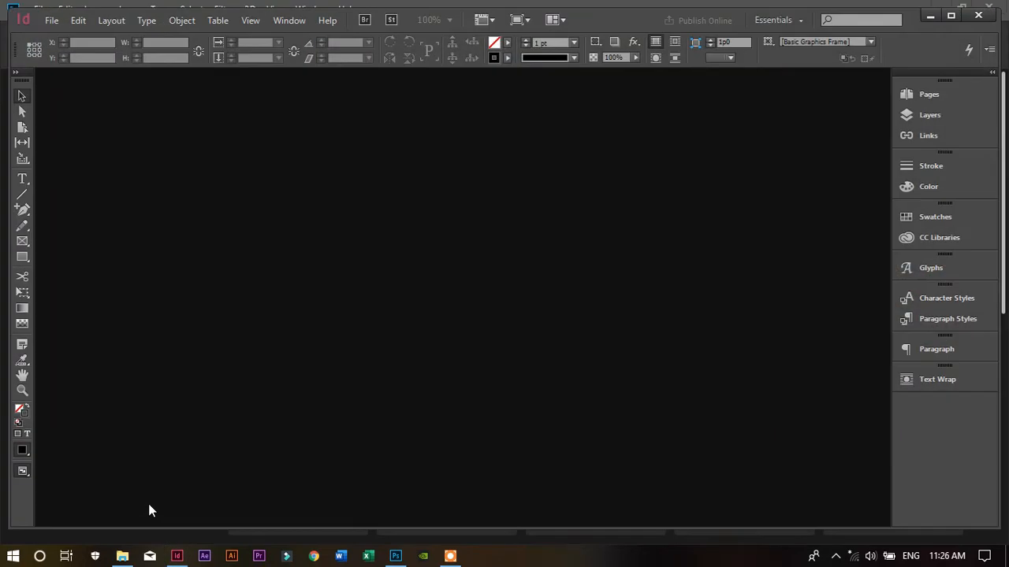
Step: Switch to InDesign, dismiss the What's New window, and create a one-page Letter print document with the default settings
click(952, 18)
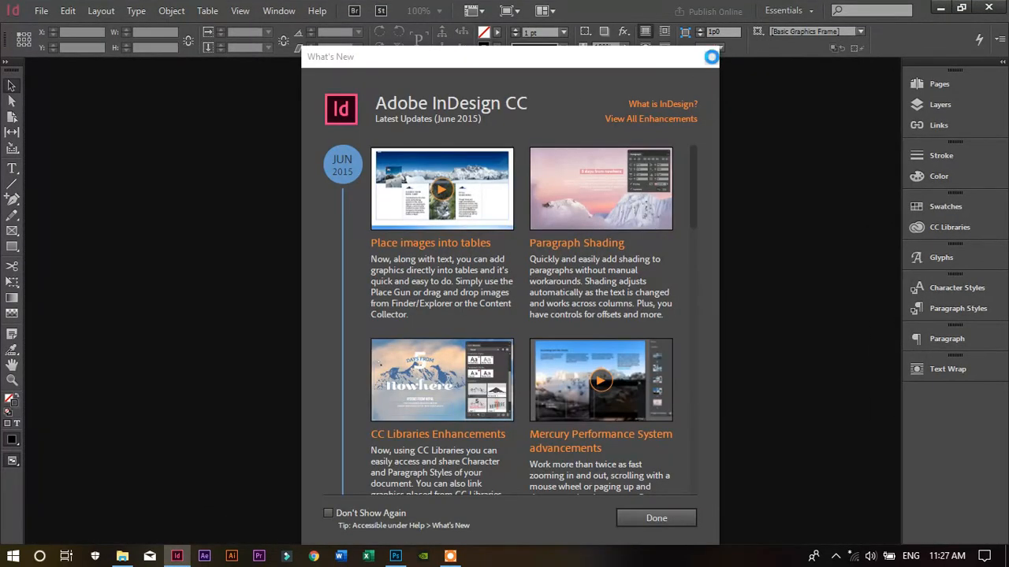
click(712, 57)
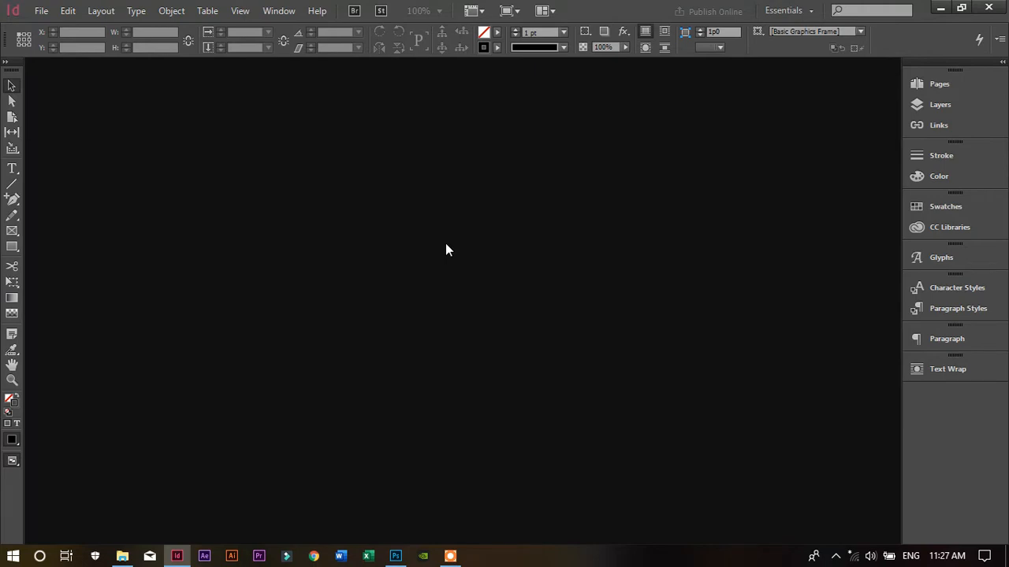
key(ctrl+n)
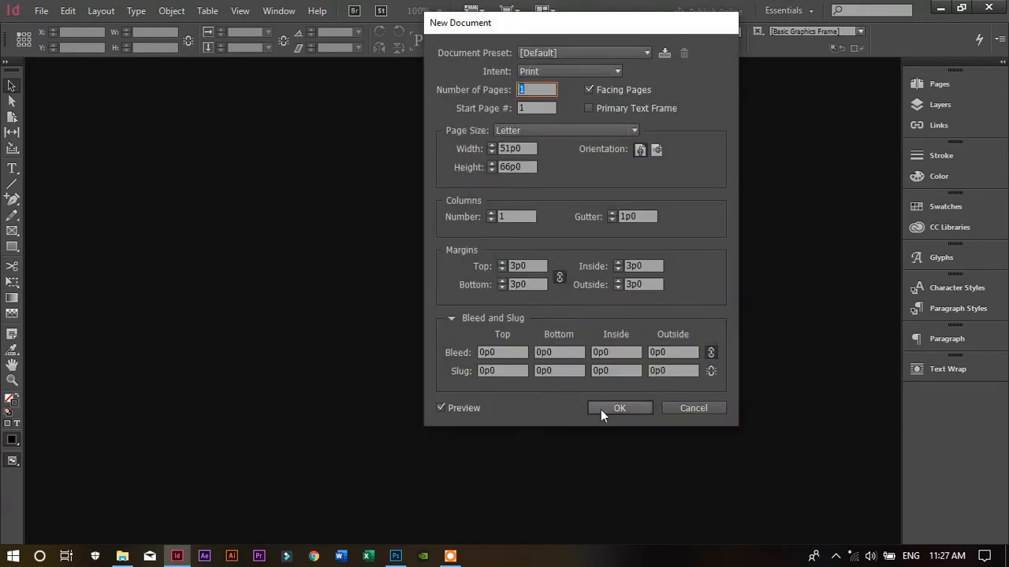
click(600, 409)
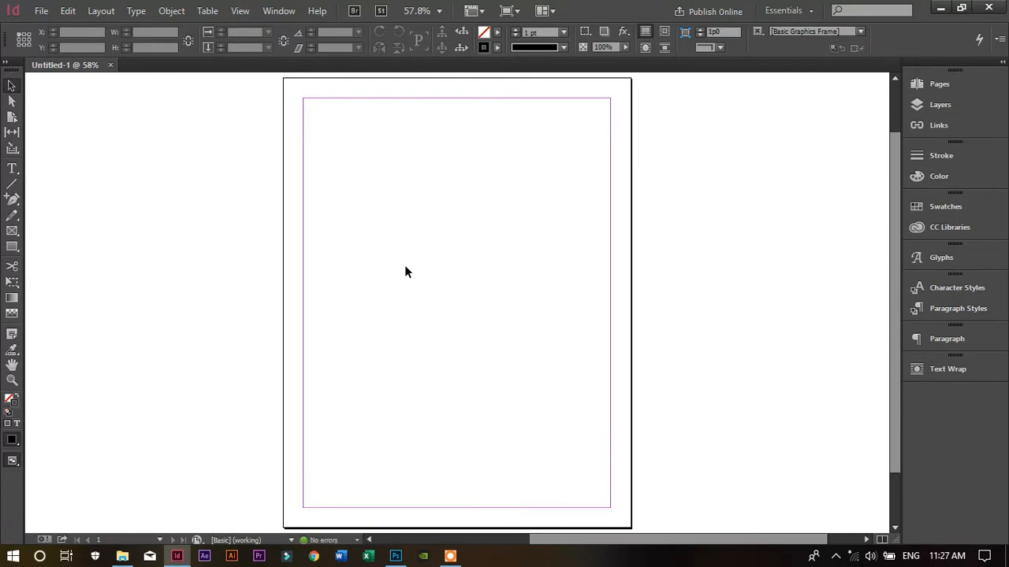
key(ctrl+d)
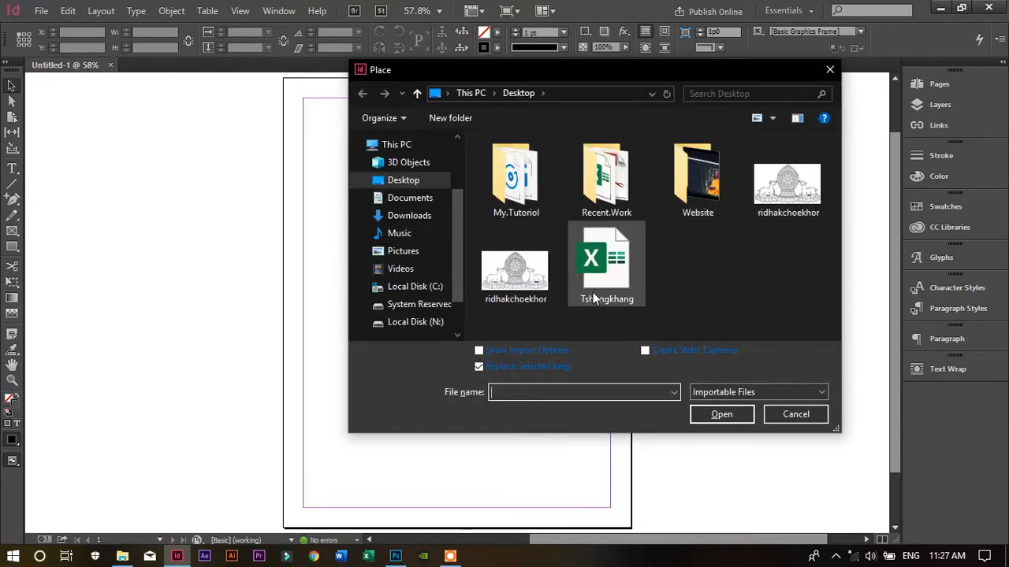
click(541, 283)
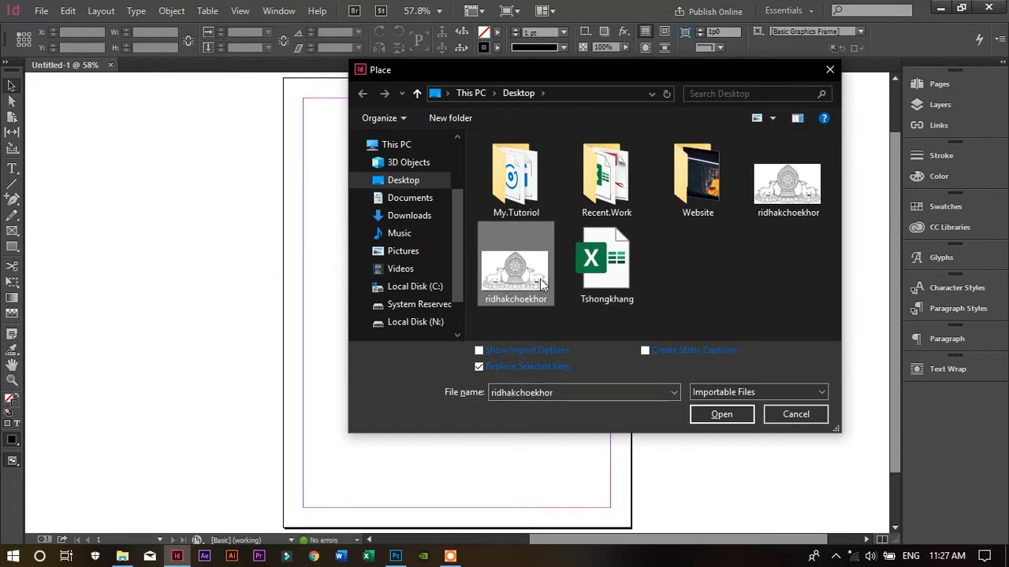
click(787, 197)
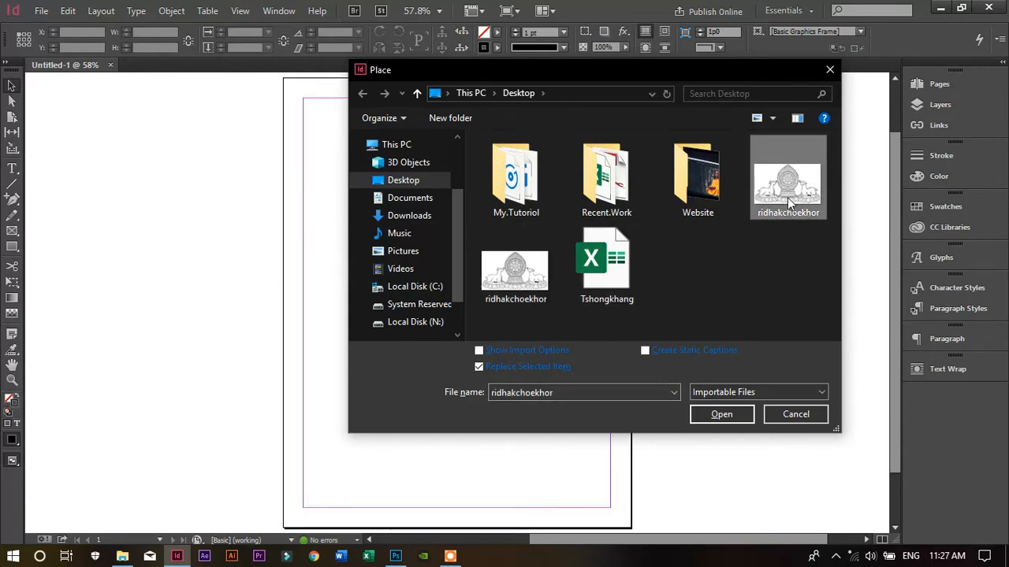
click(538, 286)
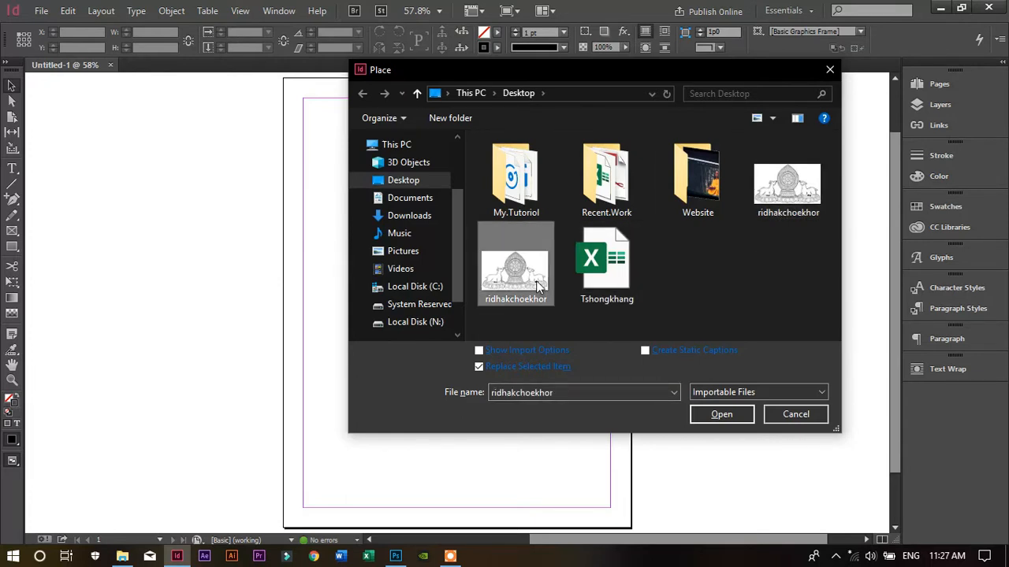
click(768, 196)
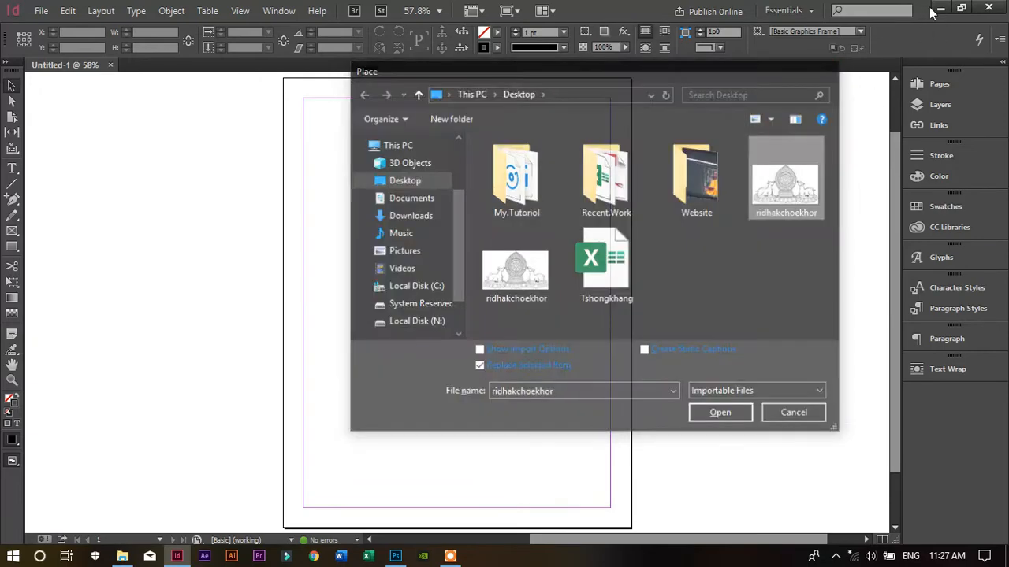
Step: Go to the desktop and check the file type of the lower ridhakchoekhor image in its properties
click(940, 8)
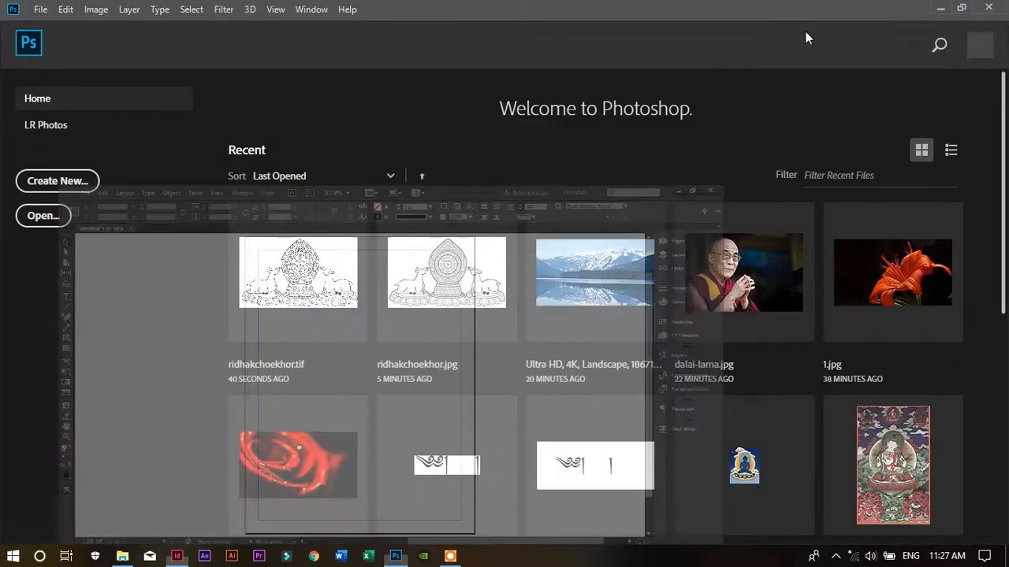
click(943, 8)
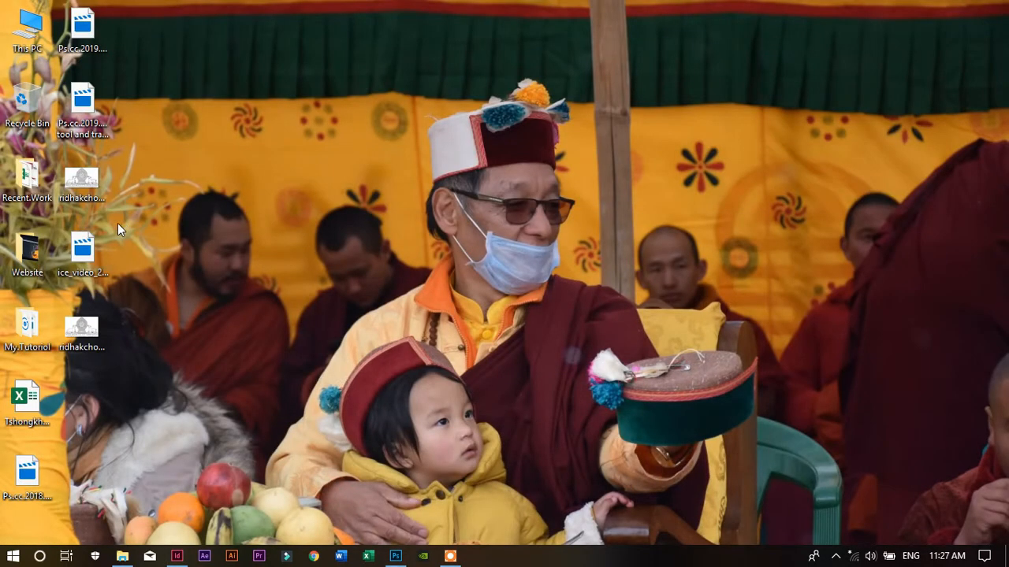
right_click(89, 331)
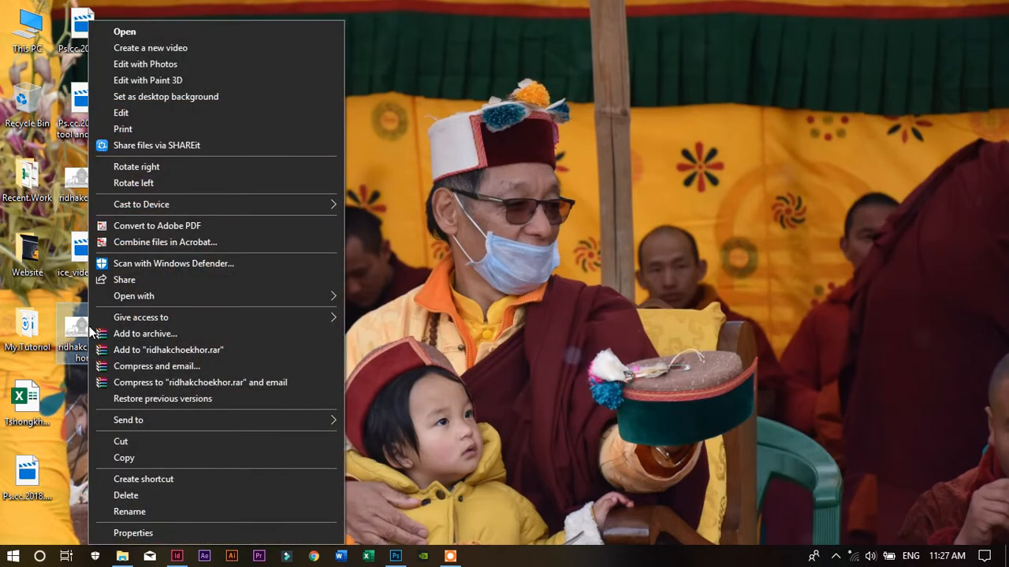
click(176, 533)
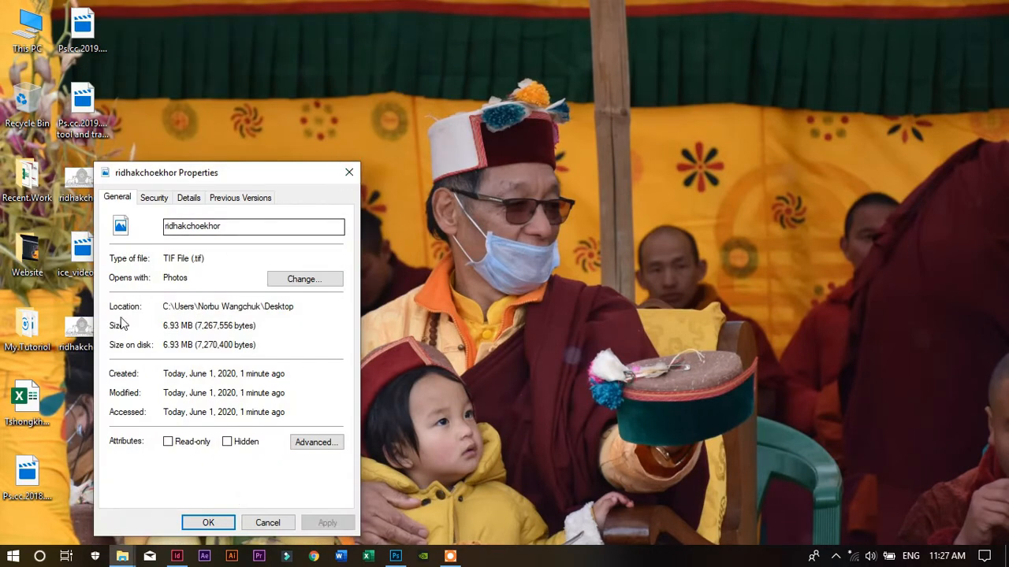
click(349, 172)
Step: Permanently delete the original ridhakchoekhor JPG, the upper of the two same-named images on the desktop
click(104, 186)
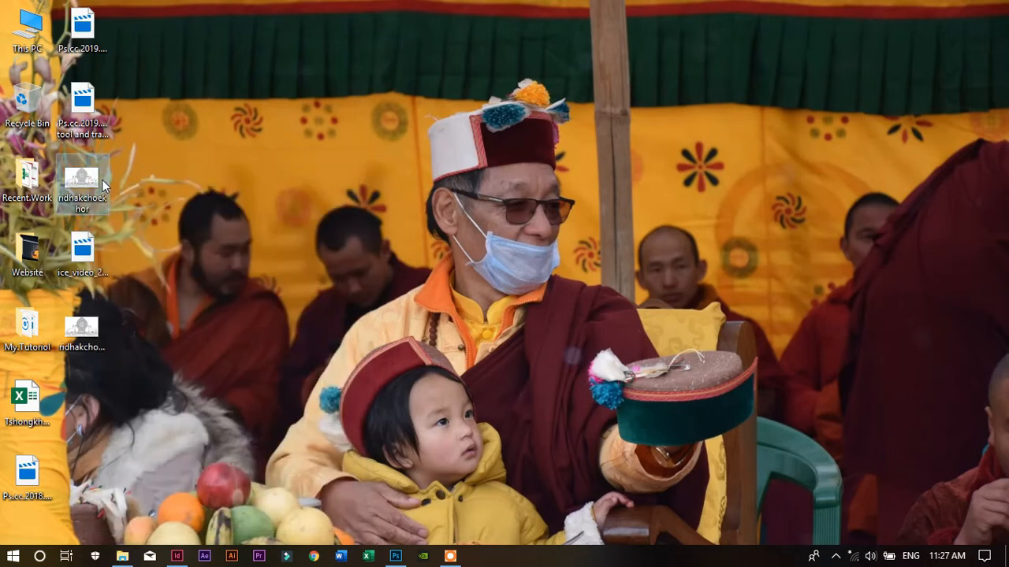
double_click(103, 186)
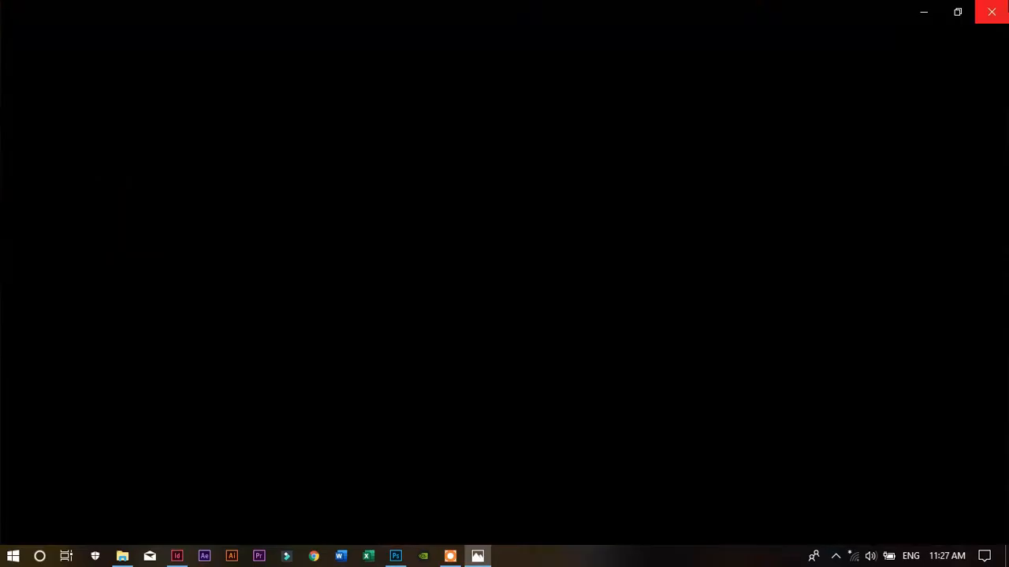
click(990, 8)
click(74, 190)
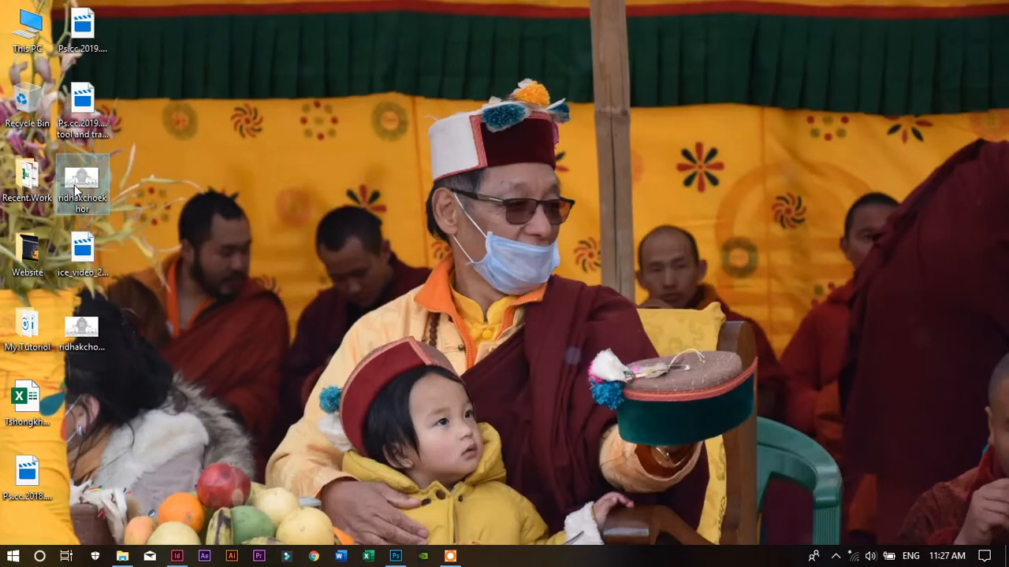
key(shift+Delete)
key(Return)
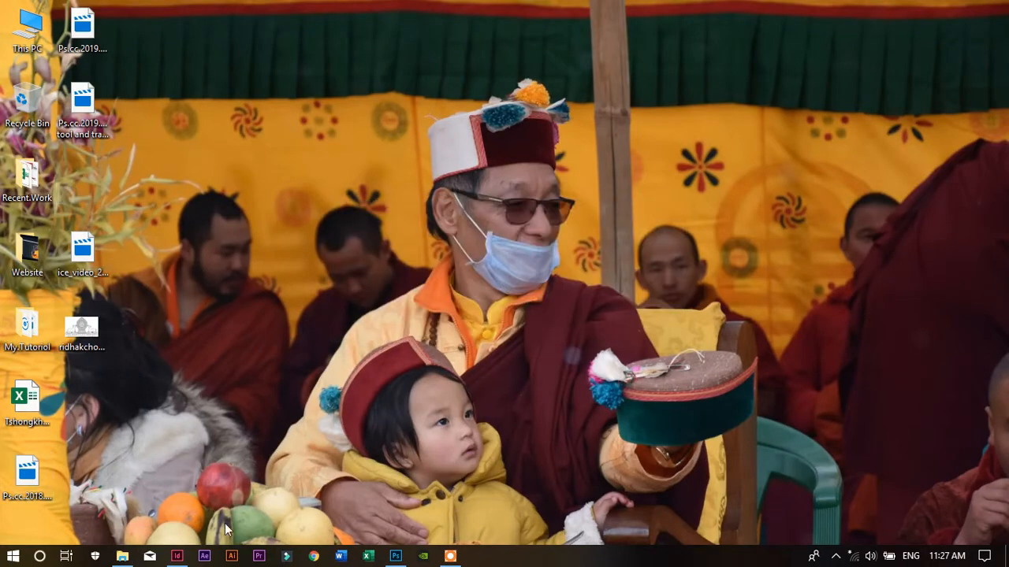
Step: Return to InDesign and place the ridhakchoekhor TIFF from the page's top-left corner across the full 51p0 page width
click(180, 559)
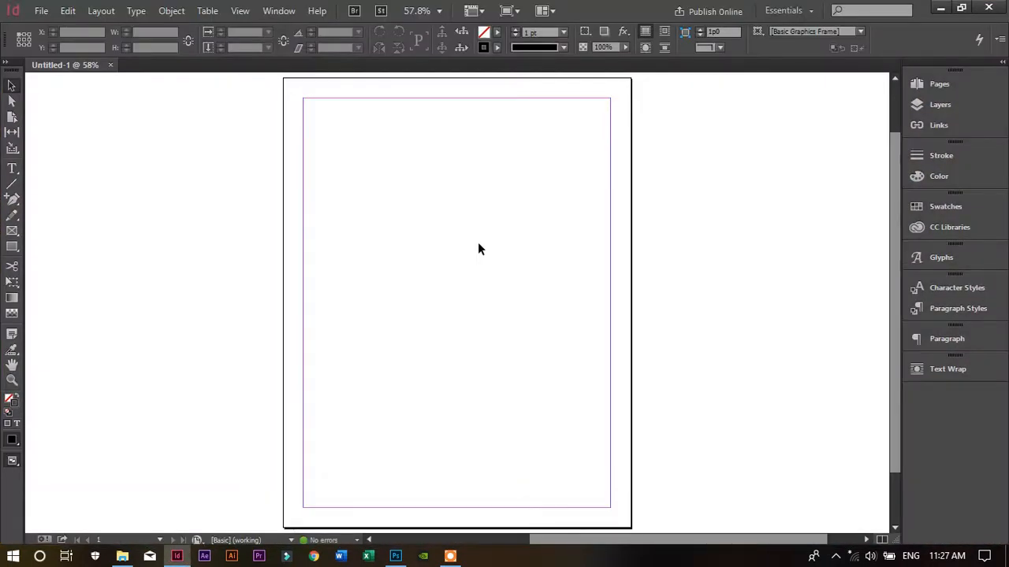
key(ctrl+d)
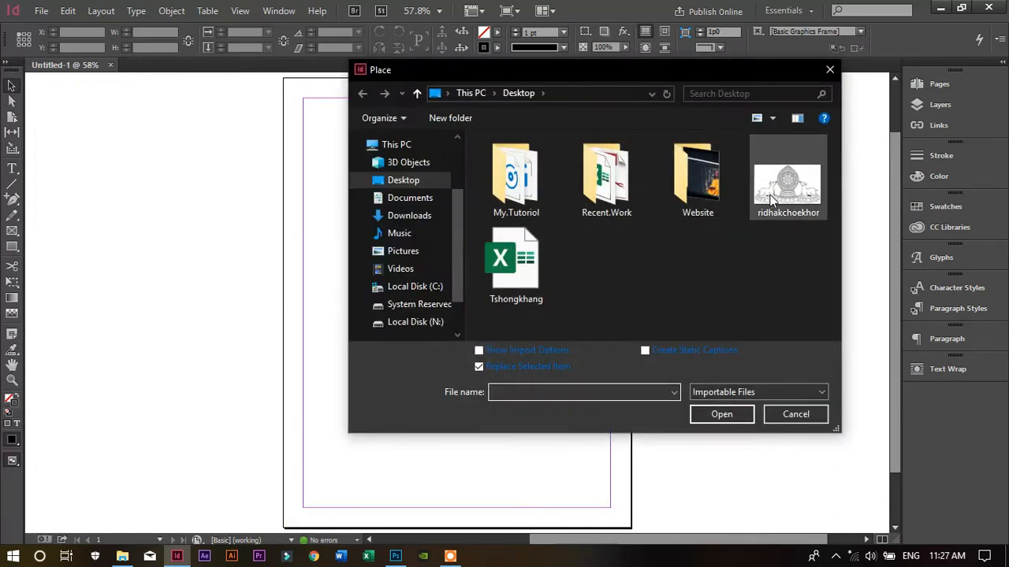
double_click(786, 185)
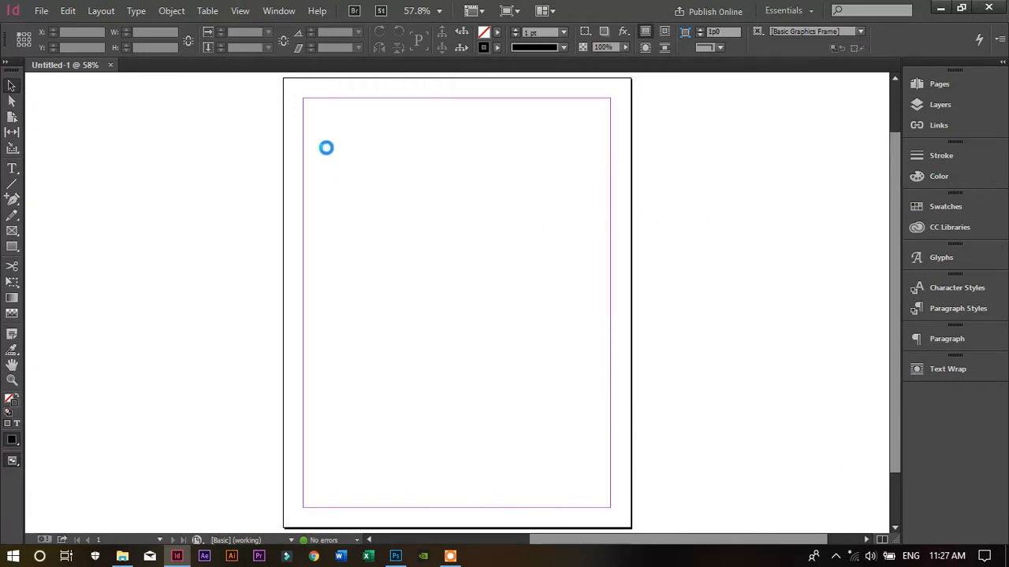
click(285, 80)
mouse_move(284, 78)
mouse_down()
mouse_move(529, 247)
mouse_move(633, 388)
mouse_up()
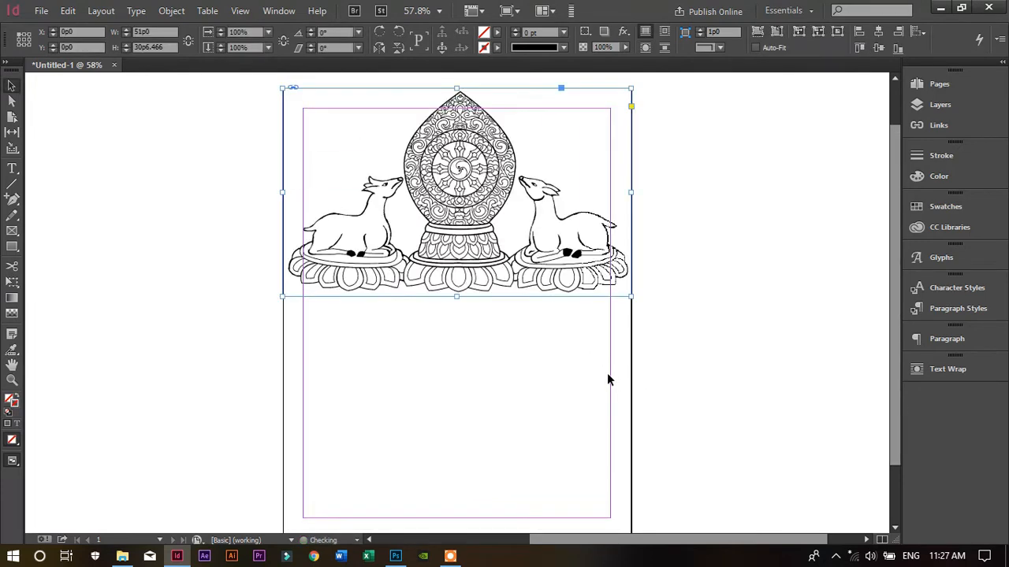
Step: Move the placed deer and wheel artwork down from the page's top edge, keeping it full width, and deselect it
drag(536, 268, 539, 323)
scroll(521, 334, down, 2)
click(508, 320)
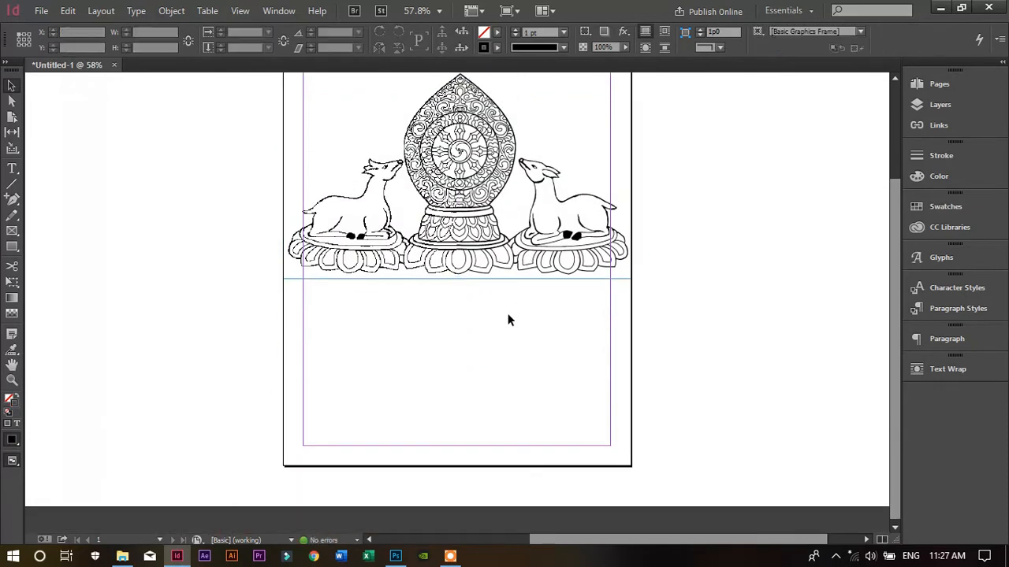
Step: Draw a 51p0 by 66p0 rectangle covering the whole page and fill it with the yellow C=0 M=0 Y=100 K=0 swatch
scroll(509, 320, up, 2)
key(m)
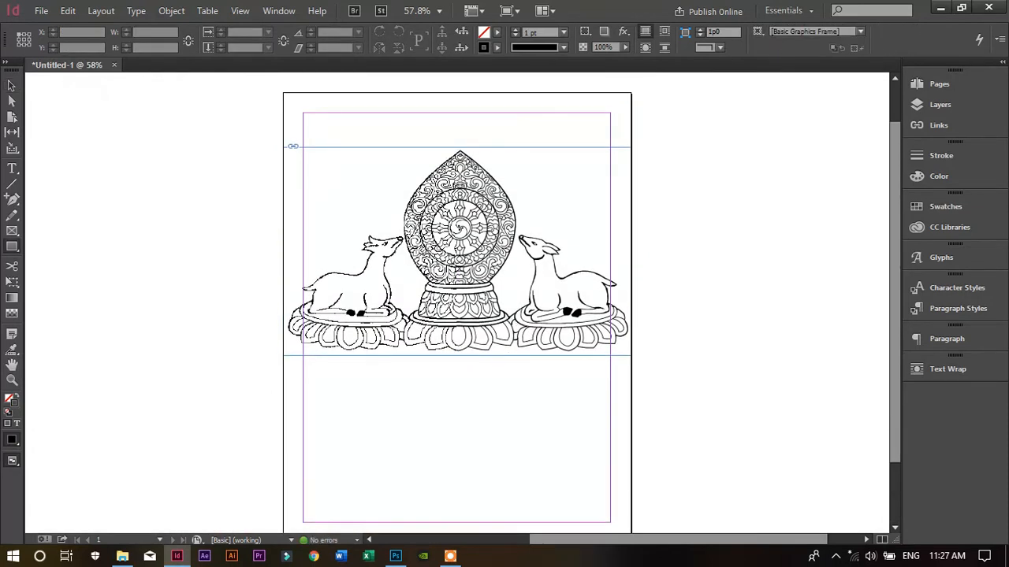
drag(288, 96, 631, 493)
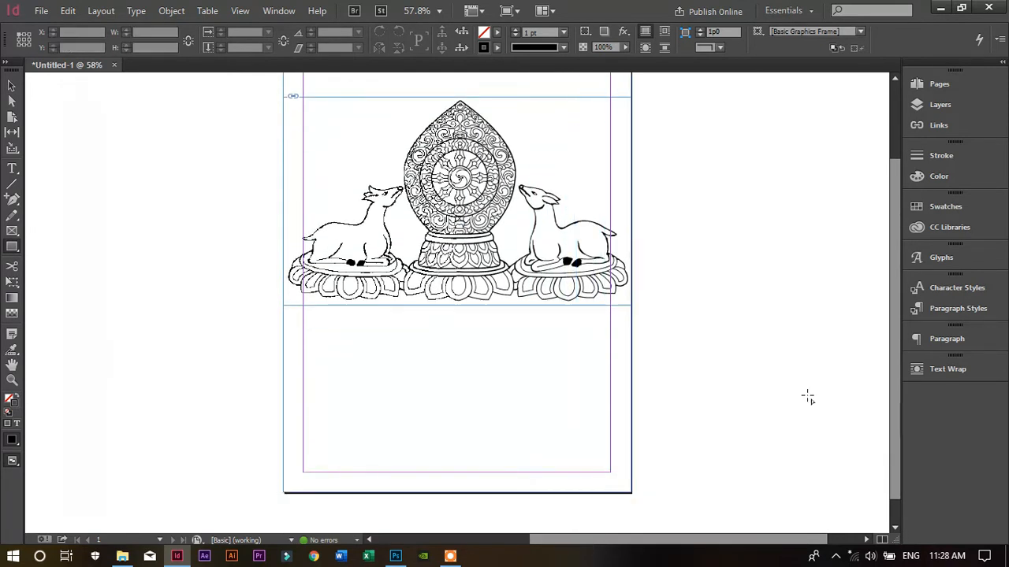
click(941, 207)
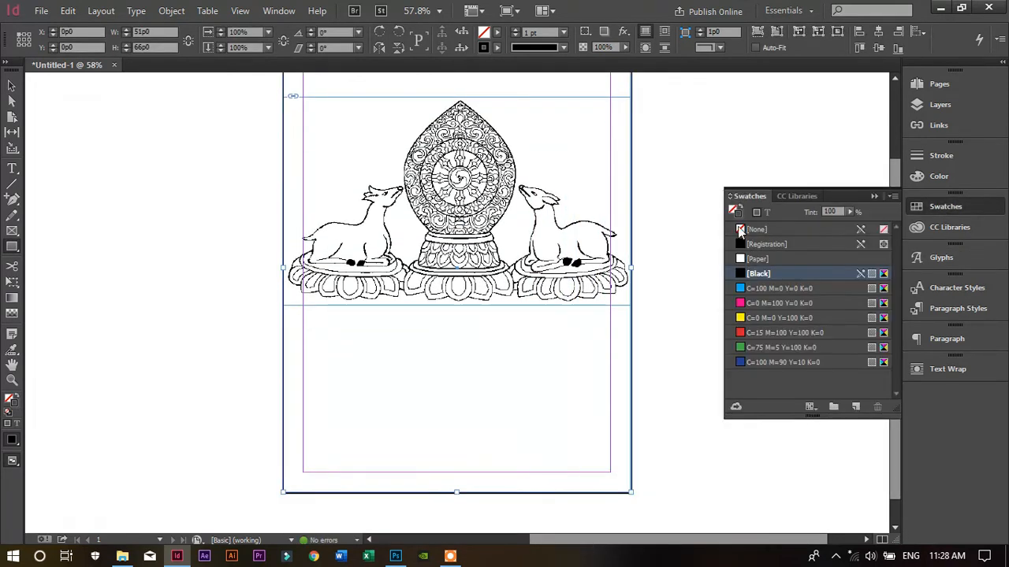
click(749, 229)
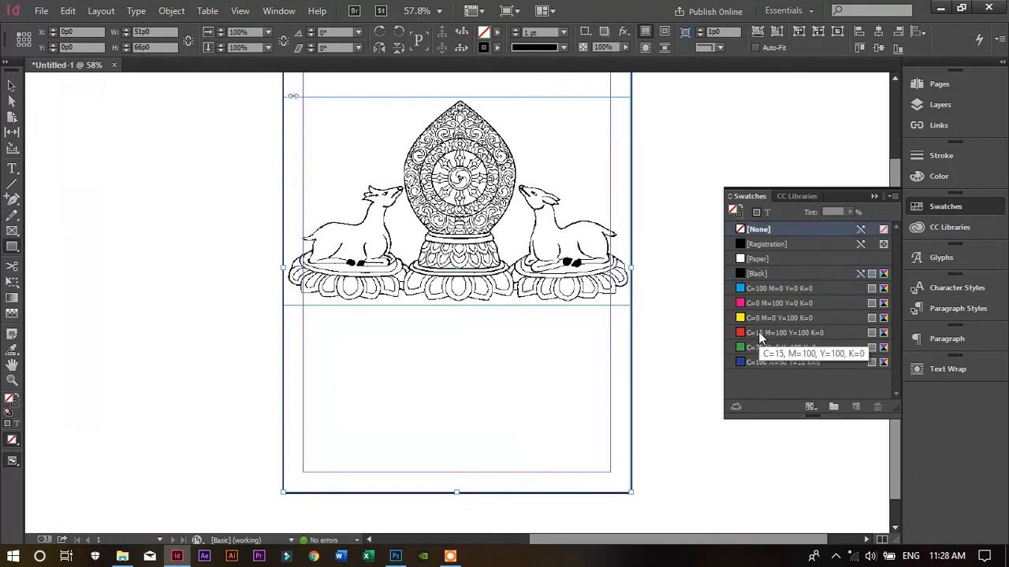
click(762, 318)
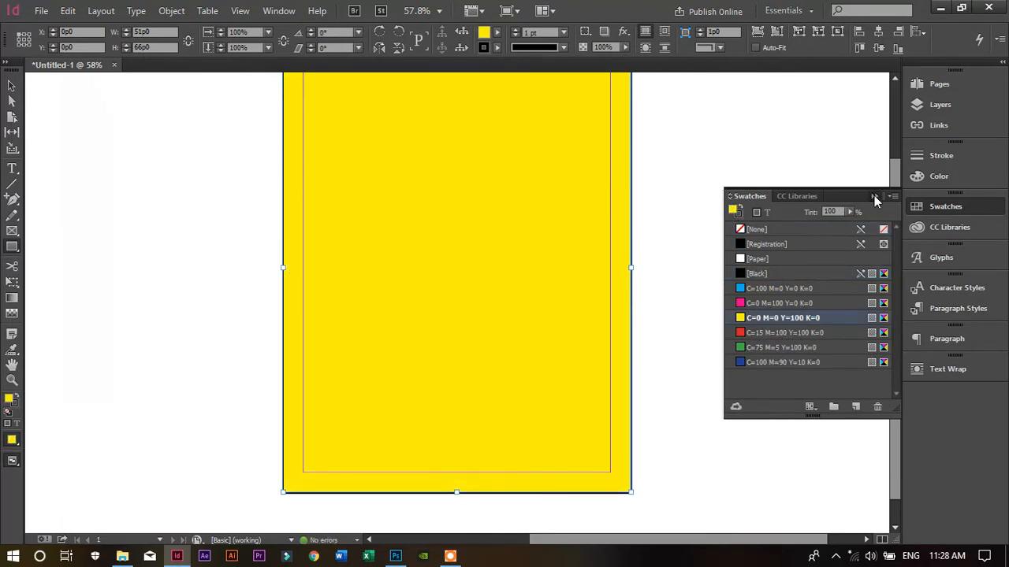
click(874, 195)
Step: Send the yellow rectangle to the back, behind the deer and wheel artwork
click(11, 82)
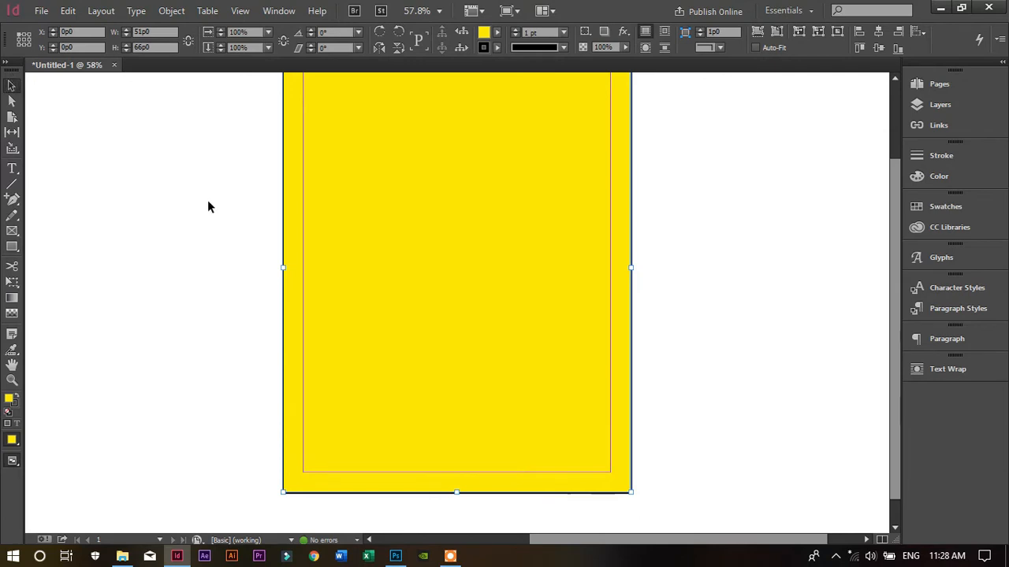
scroll(207, 200, up, 2)
right_click(531, 207)
mouse_move(720, 268)
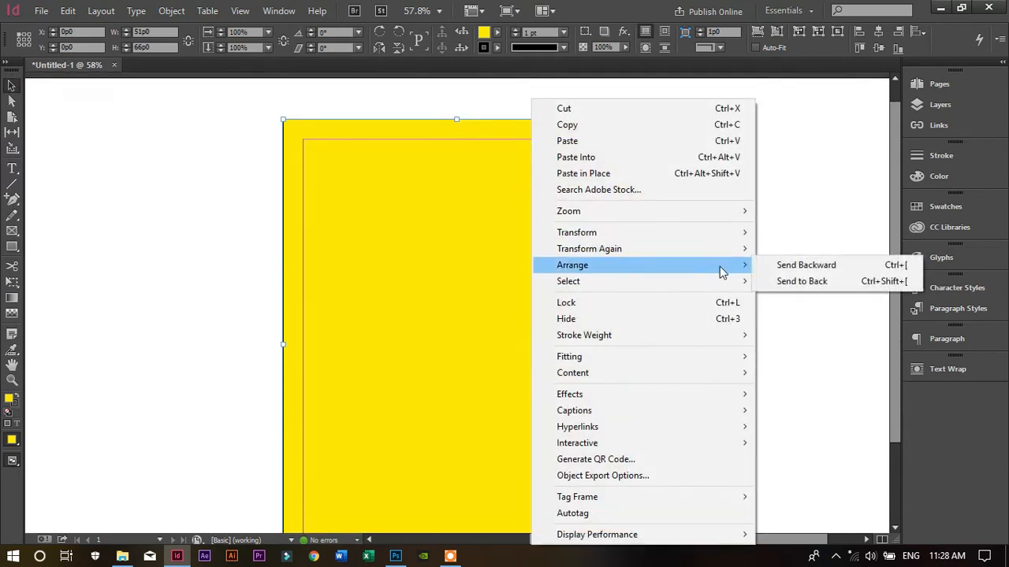
click(789, 280)
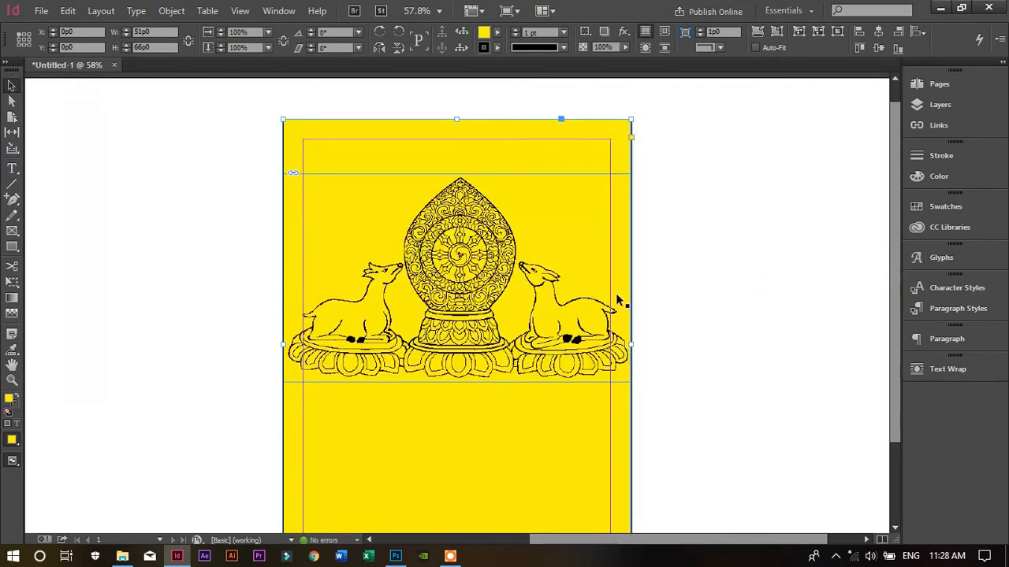
Step: Move the deer and wheel artwork frame up to about Y 6p1.5, keeping it aligned to the page width
click(659, 289)
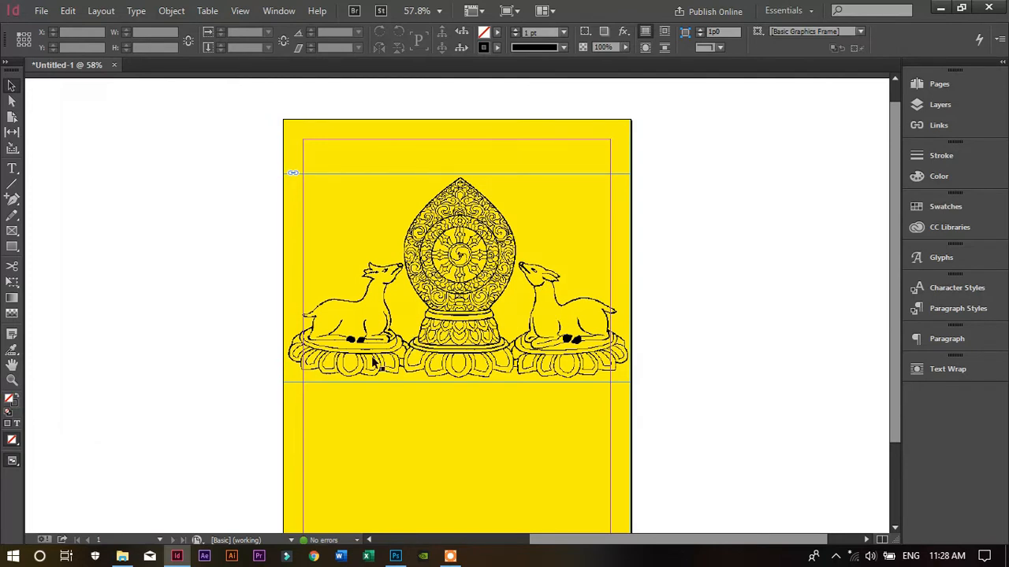
click(534, 282)
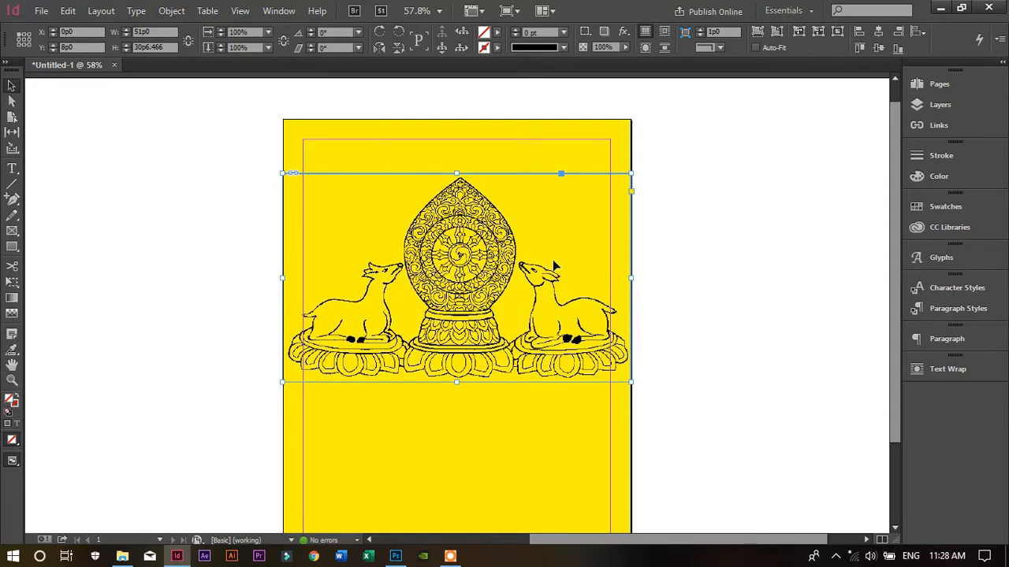
drag(553, 250, 570, 209)
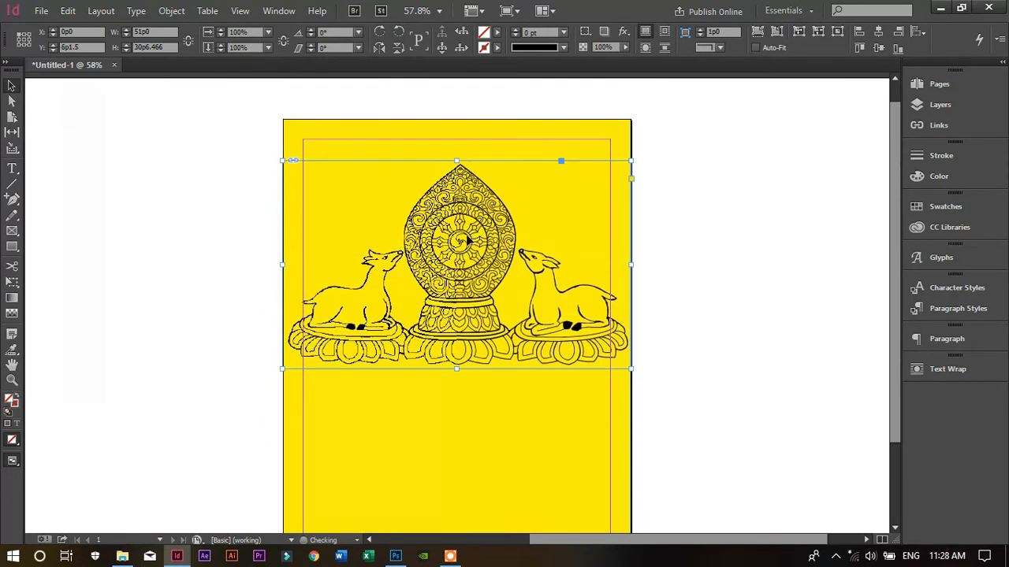
Step: Recolor the bitmap line art itself, trying the blue, cyan and magenta swatches before applying green C=75 M=5 Y=100 K=0
click(447, 254)
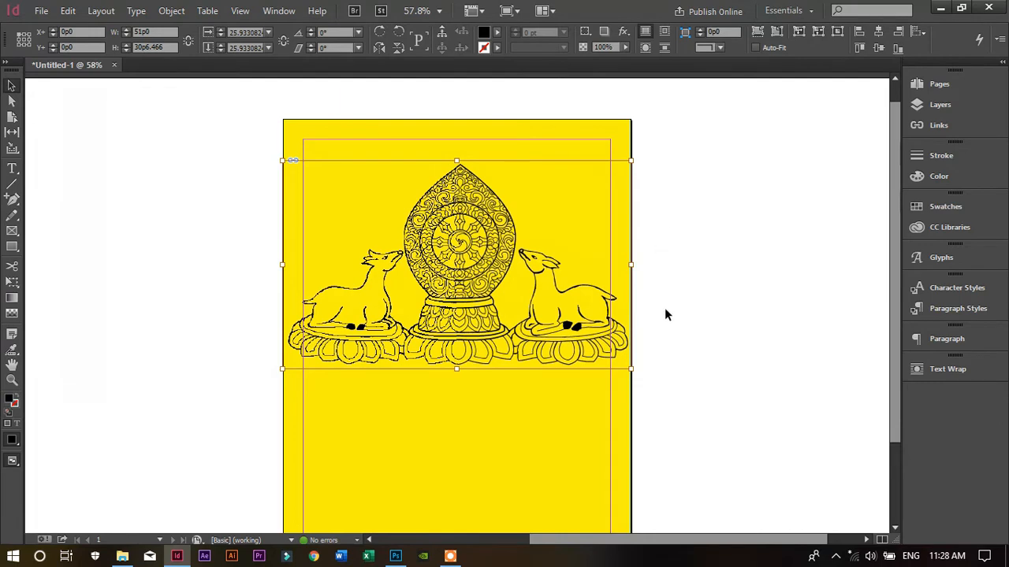
click(938, 206)
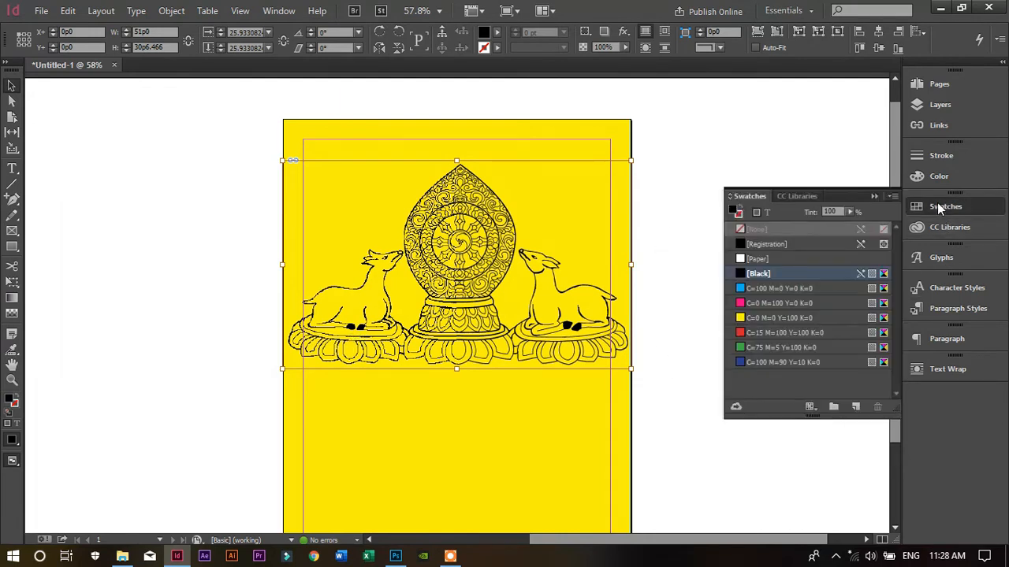
click(786, 364)
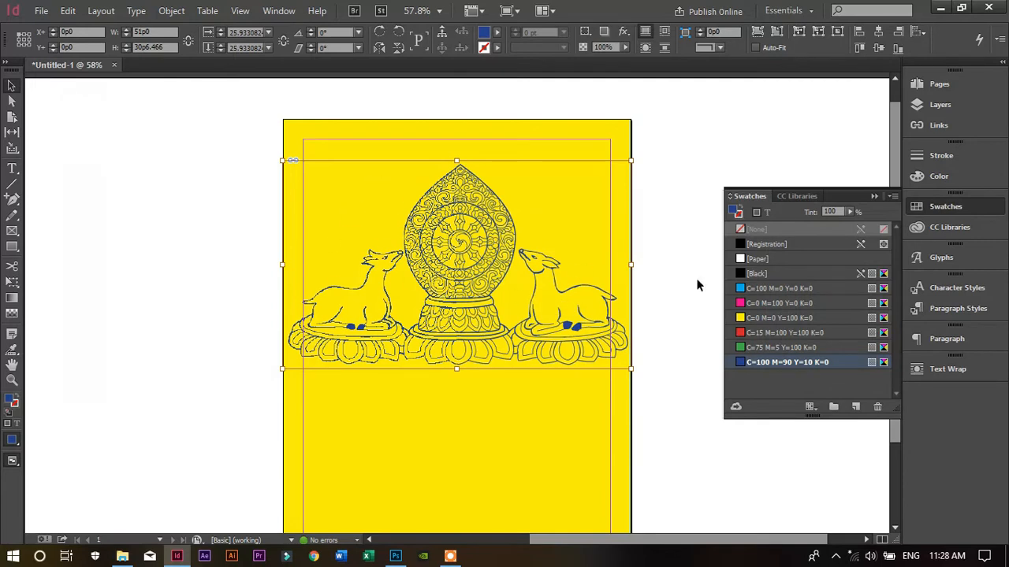
click(770, 286)
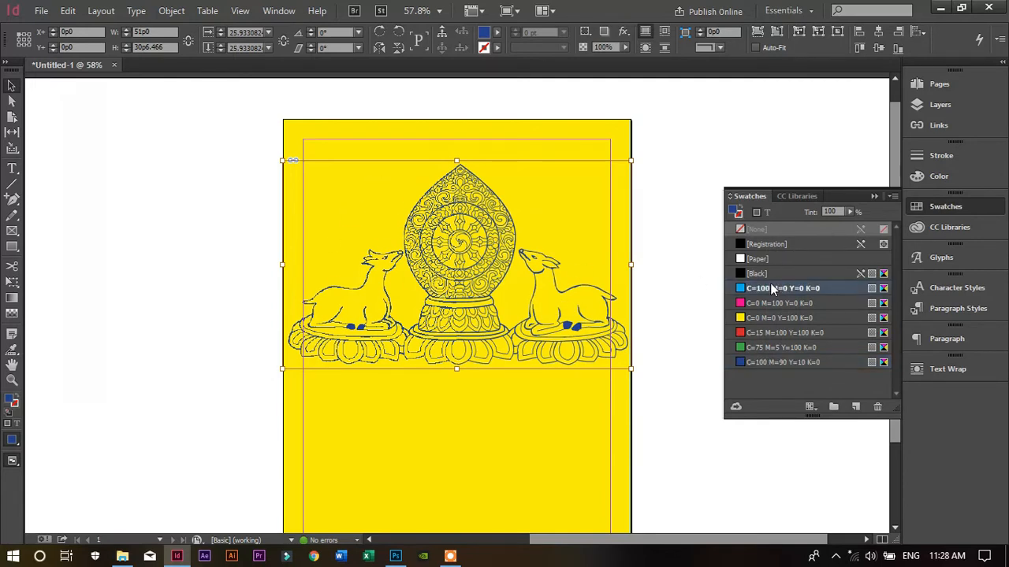
click(771, 304)
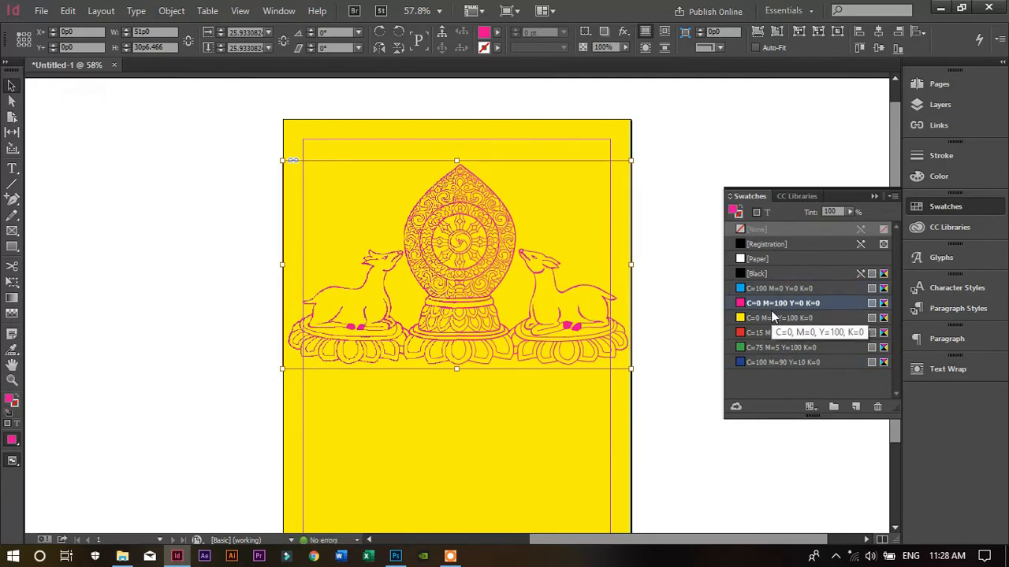
click(770, 348)
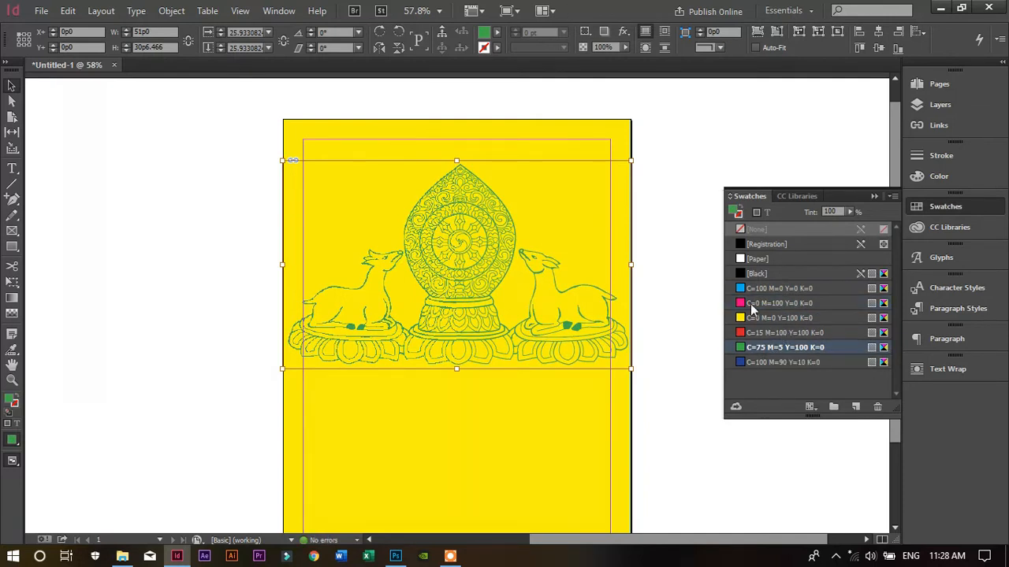
Step: Switch to Preview mode and examine the green line art on the yellow background up close
click(436, 412)
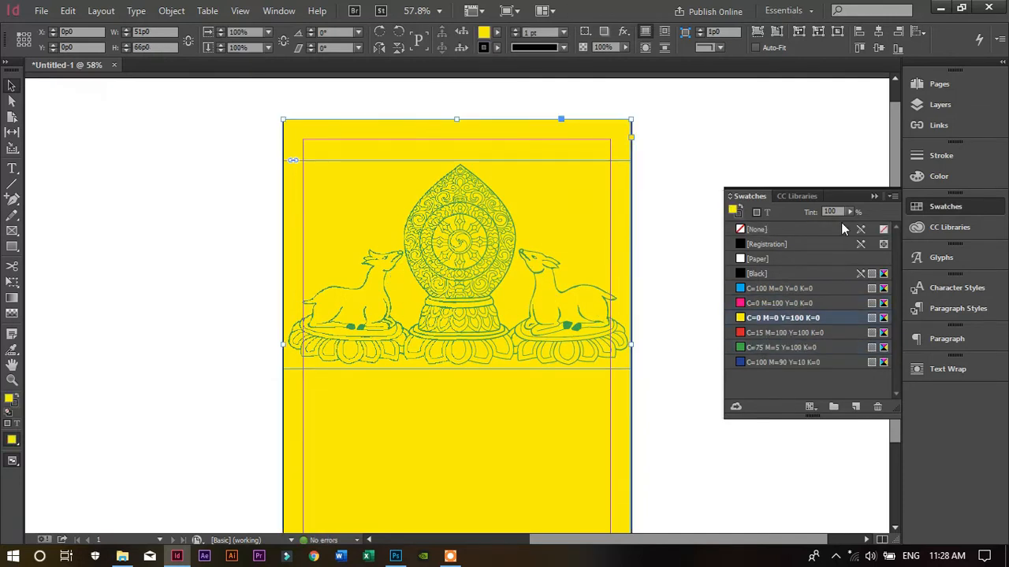
click(874, 197)
key(w)
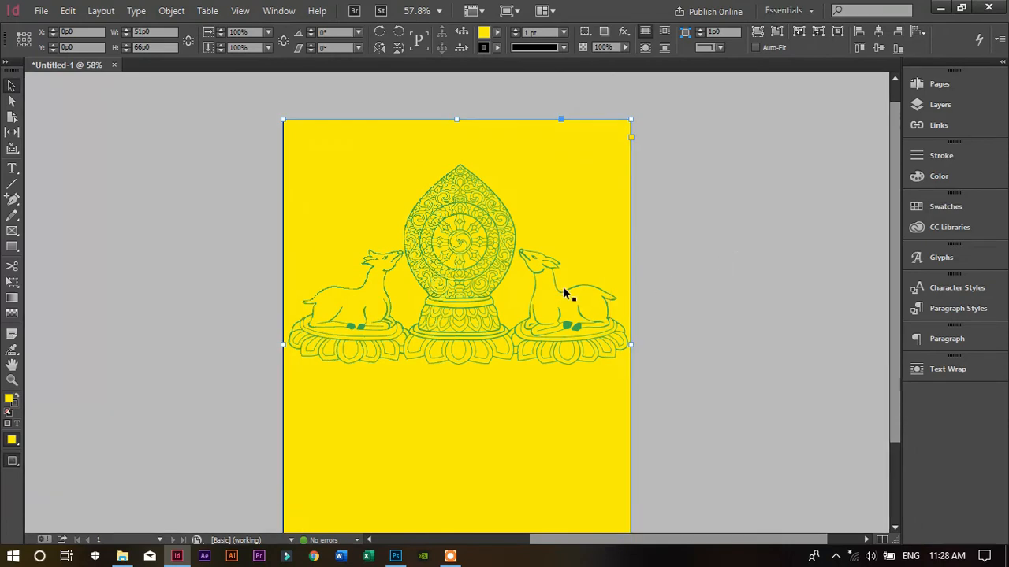
scroll(510, 299, up, 4)
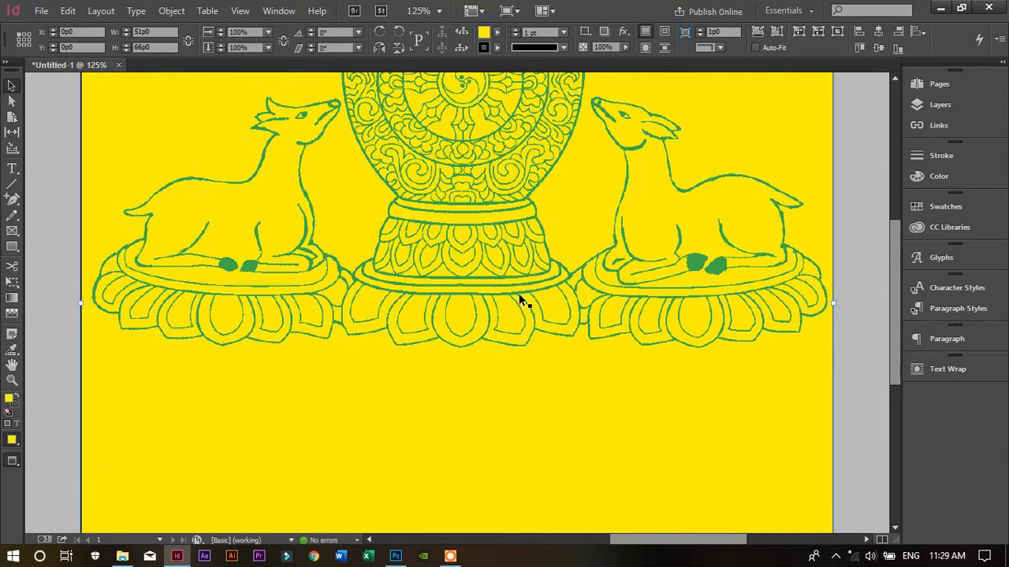
scroll(546, 265, up, 3)
scroll(446, 275, up, 3)
scroll(443, 254, down, 3)
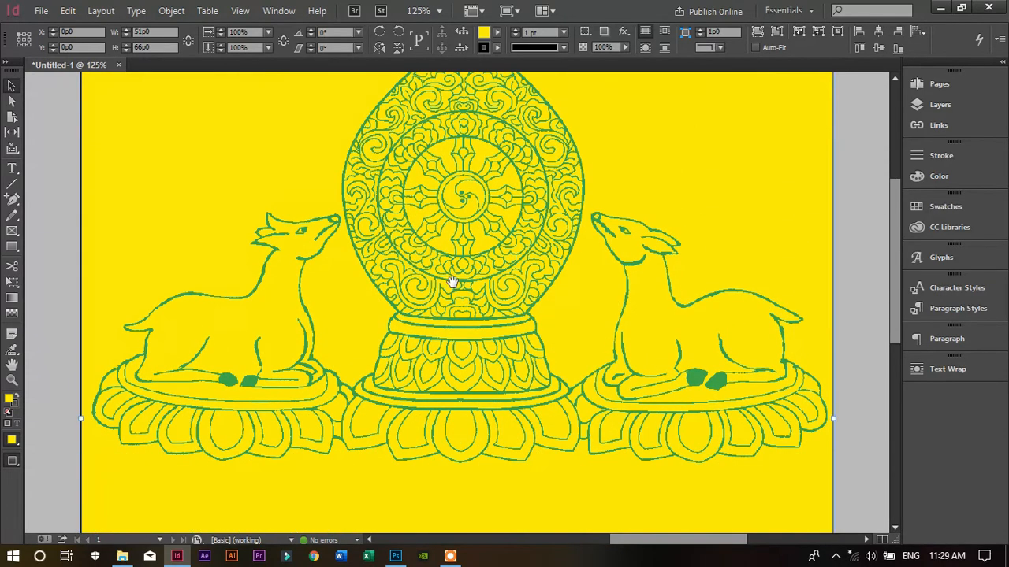
Step: Try to move the line art down inside its frame, and undo the move
click(453, 278)
scroll(451, 278, up, 1)
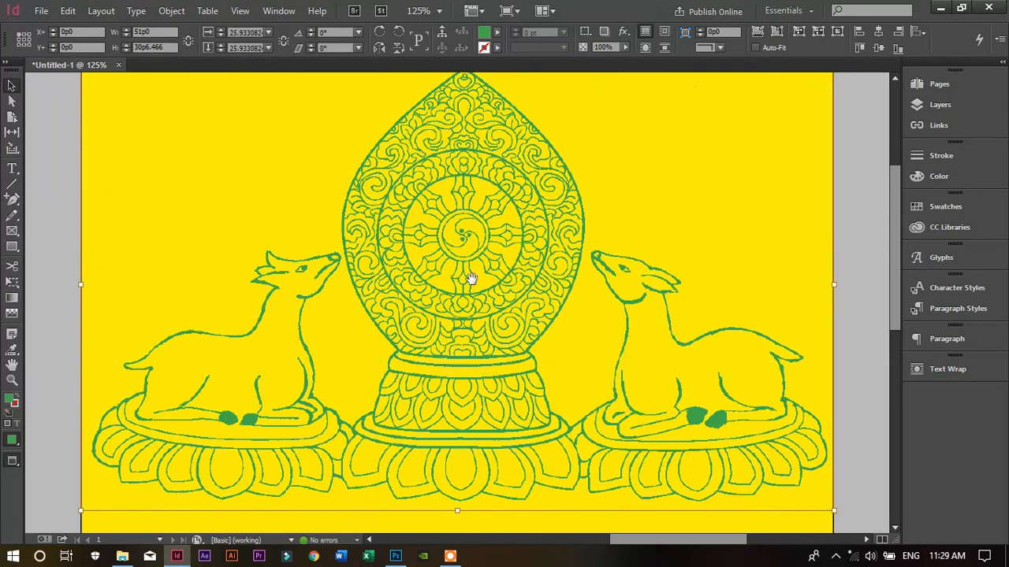
drag(461, 267, 466, 493)
scroll(488, 465, down, 5)
scroll(524, 437, down, 3)
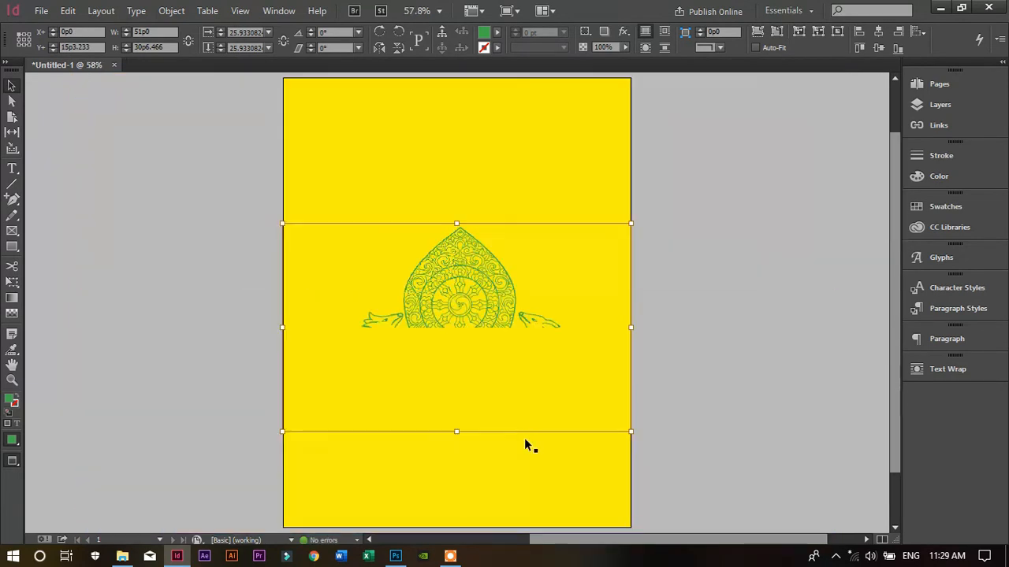
key(ctrl+z)
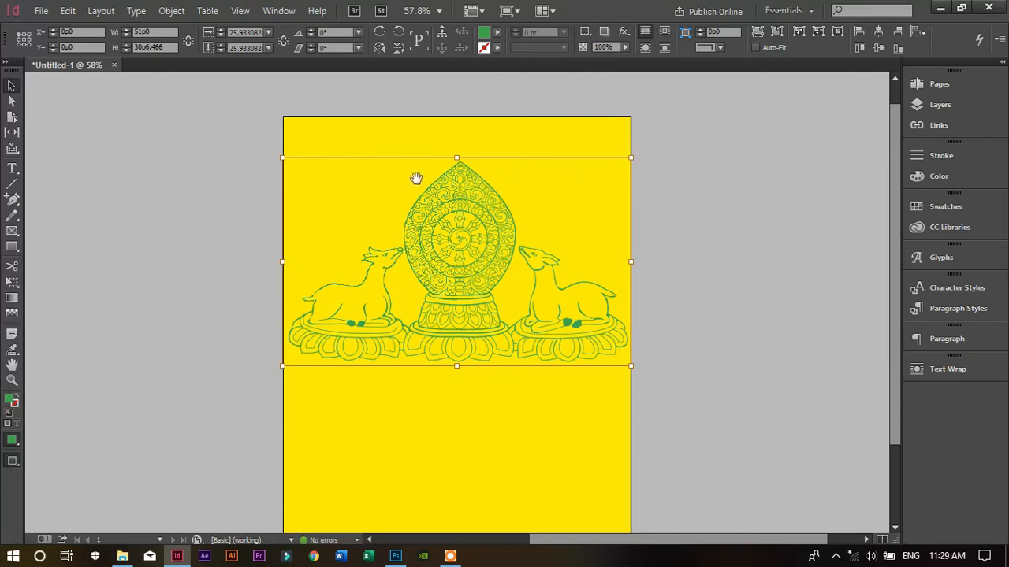
Step: Select the artwork's frame and reposition it on the page together with the image inside
click(752, 168)
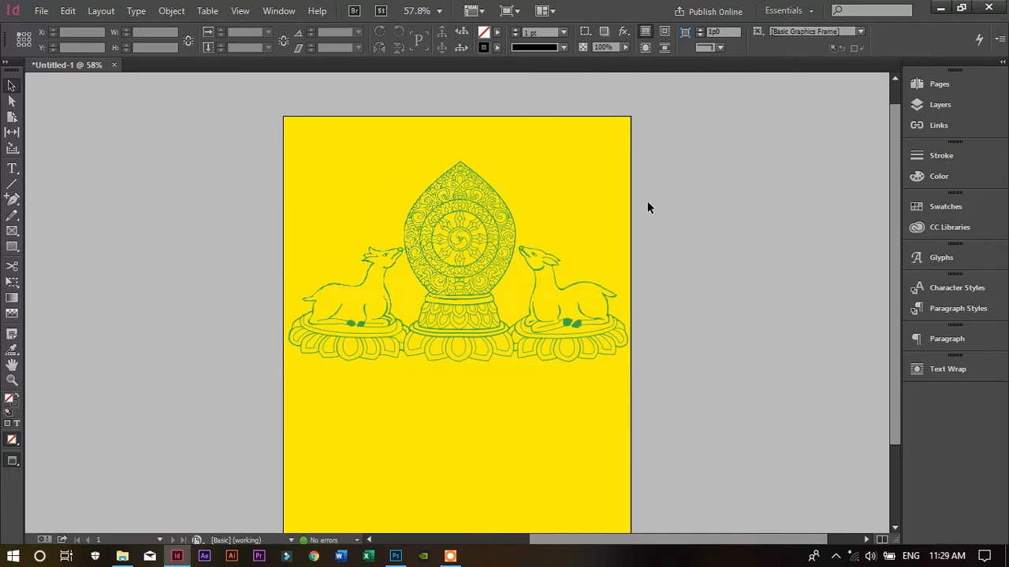
click(542, 220)
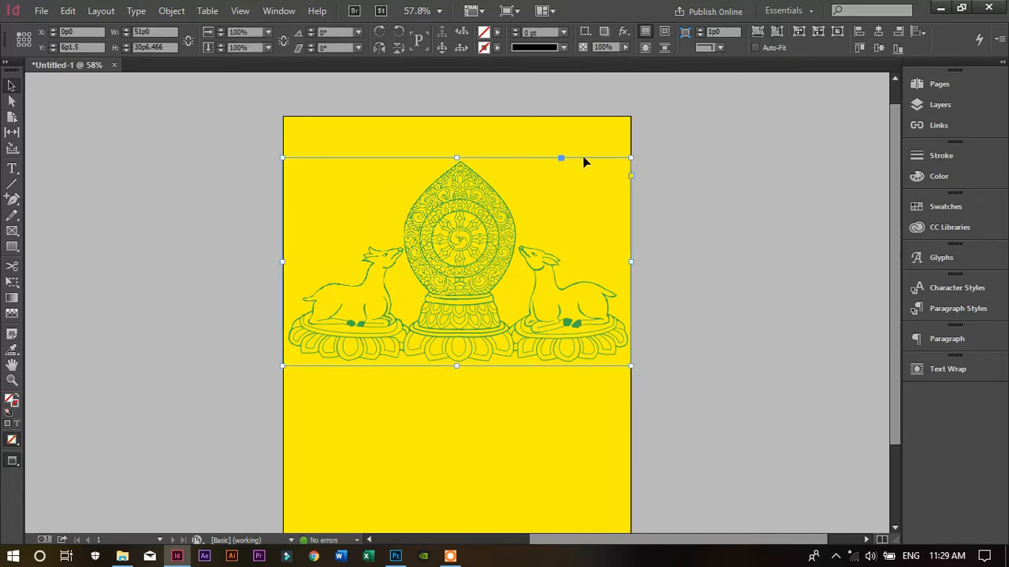
drag(559, 223, 525, 146)
Step: Try moving only the image content of the artwork frame, and undo the change
click(463, 288)
drag(567, 199, 562, 402)
key(ctrl+z)
key(ctrl+z)
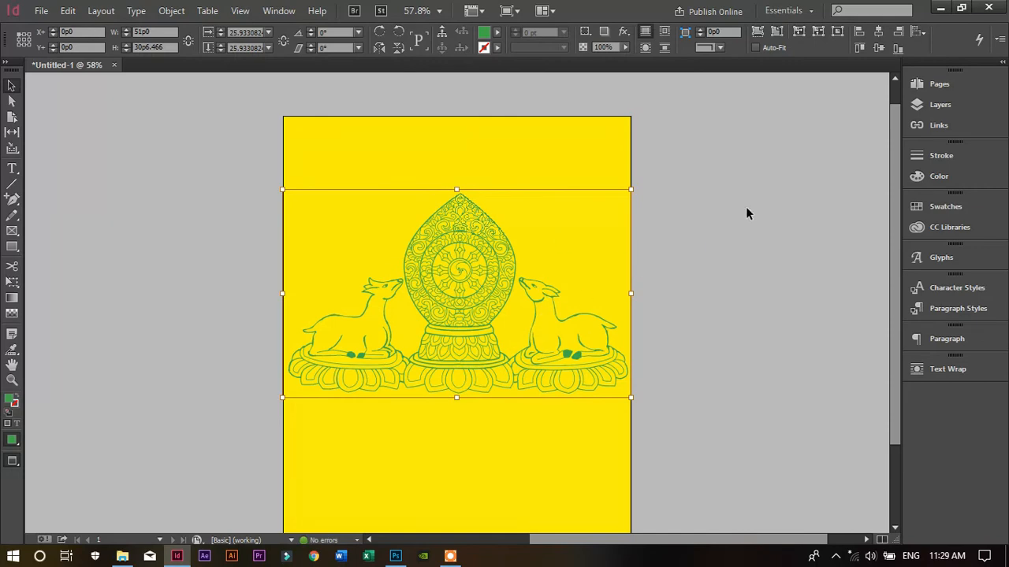
Step: Move the whole artwork frame down the page to about Y 17p9, keeping it full width
click(704, 274)
drag(567, 277, 570, 330)
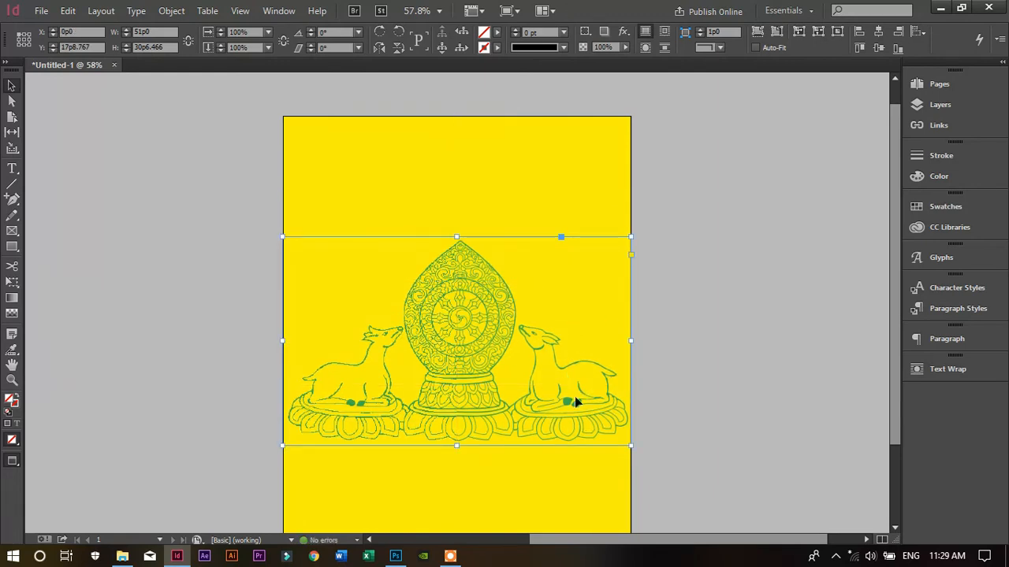
scroll(477, 391, down, 3)
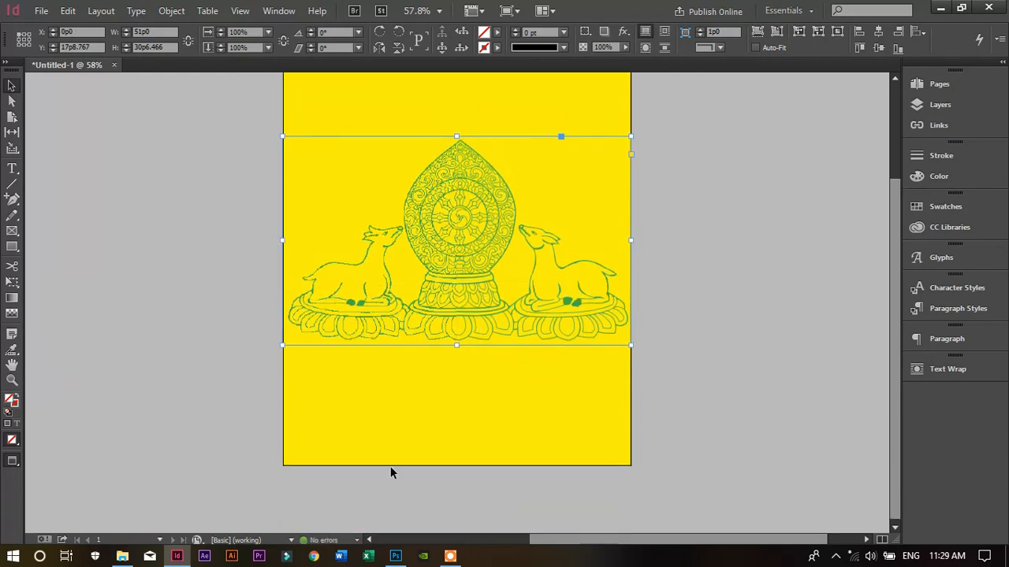